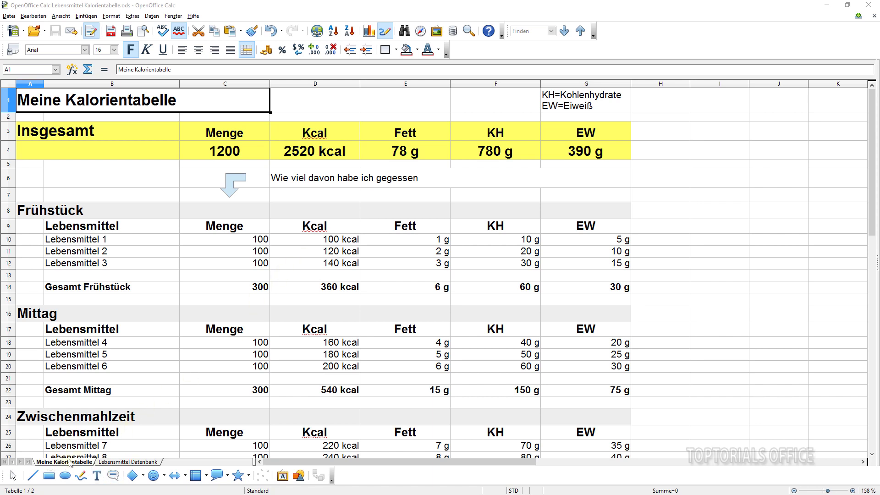
Step: Examine the Lebensmittel Datenbank sheet, including its sheet name, food entries and quantity column
{"action": "left_click", "coordinate": [127, 463]}
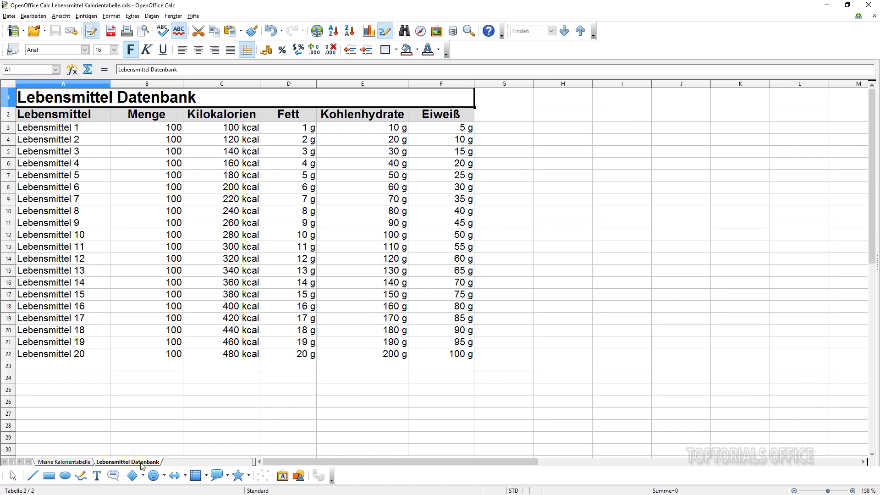
{"action": "double_click", "coordinate": [139, 463]}
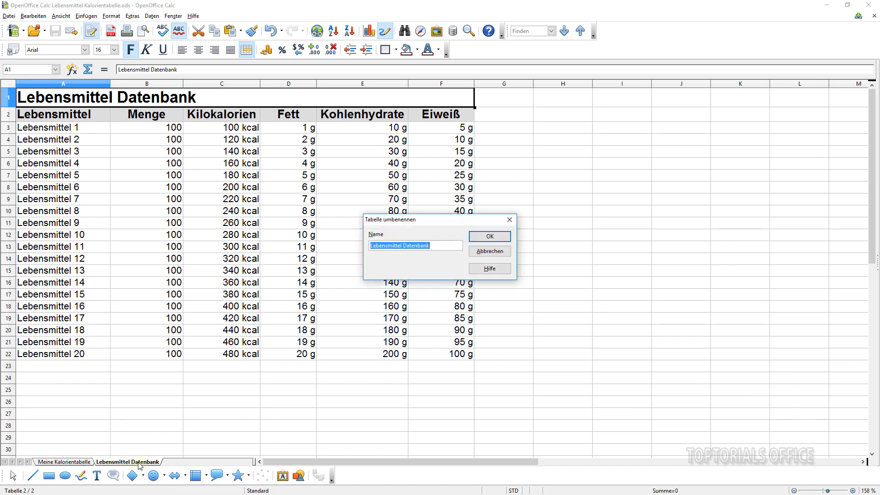
{"action": "left_click", "coordinate": [482, 254]}
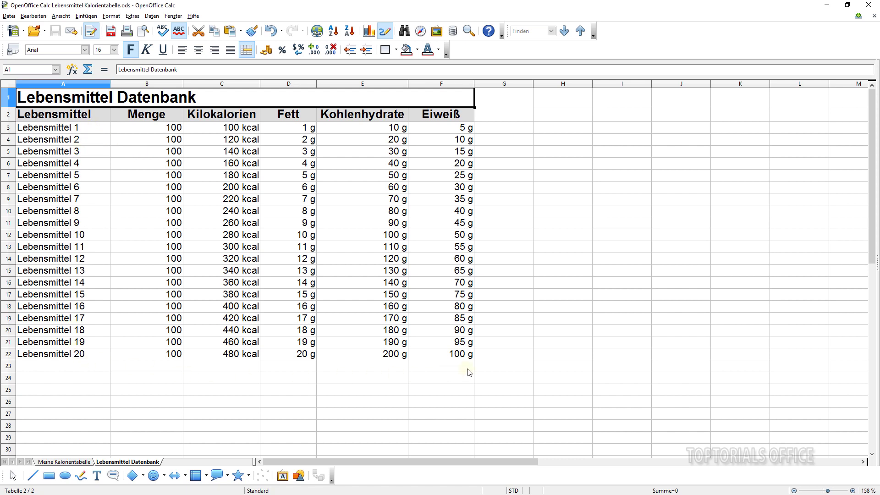
{"action": "left_click", "coordinate": [60, 129]}
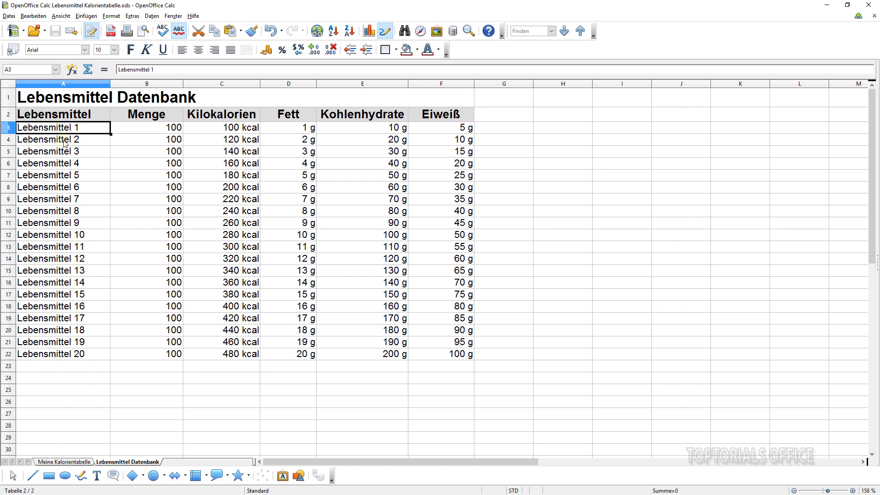
{"action": "left_click", "coordinate": [64, 141]}
{"action": "left_click", "coordinate": [67, 153]}
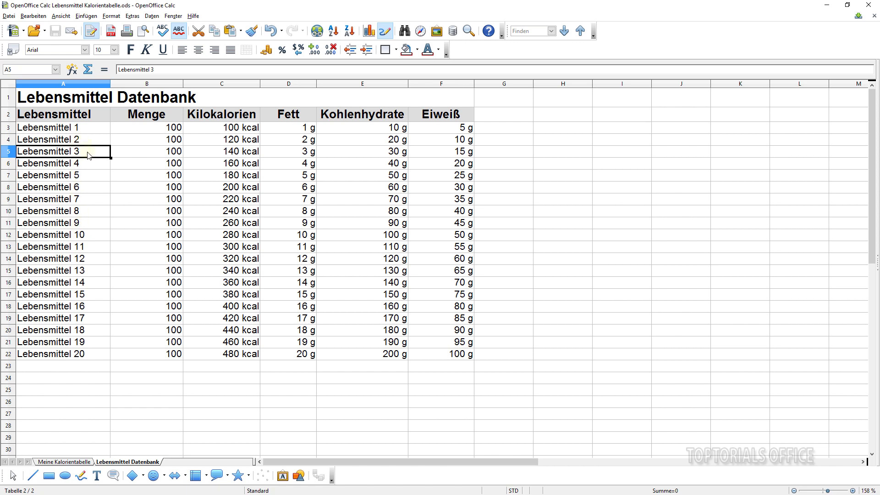
{"action": "left_click", "coordinate": [149, 131]}
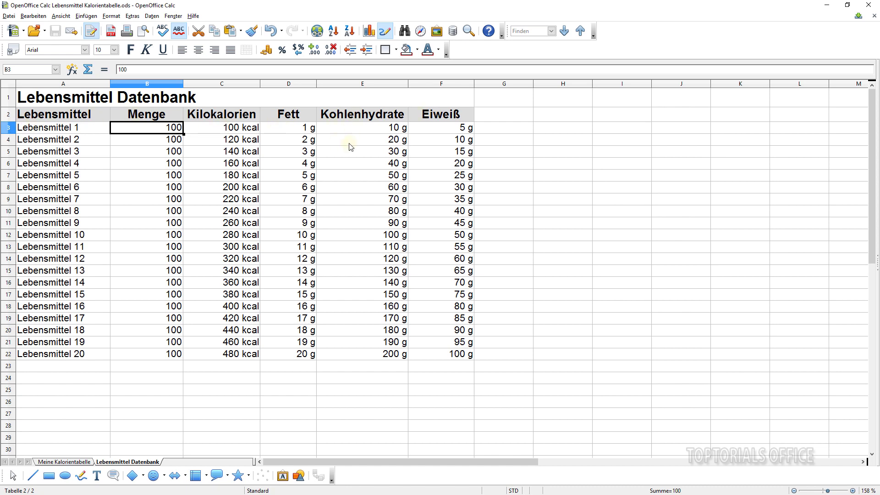
Step: Review the meal sections and overall totals on the Meine Kalorientabelle sheet
{"action": "left_click", "coordinate": [59, 462]}
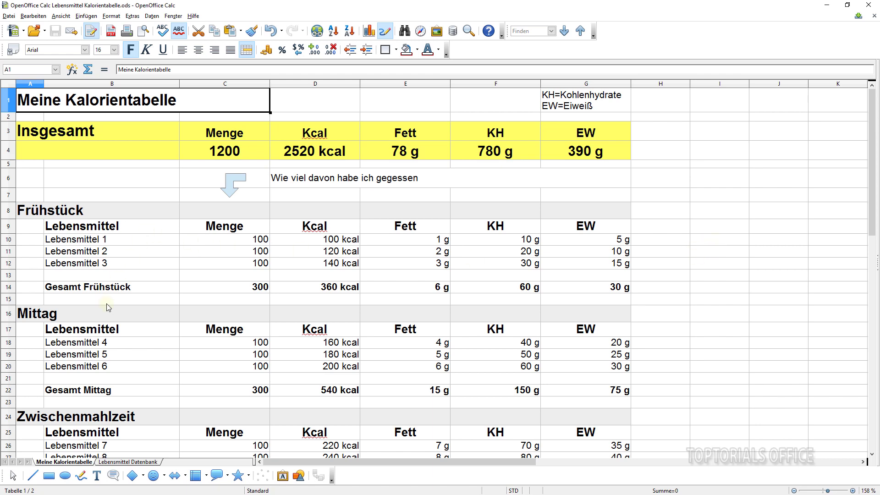
{"action": "scroll", "coordinate": [647, 317], "scroll_direction": "down", "scroll_amount": 3}
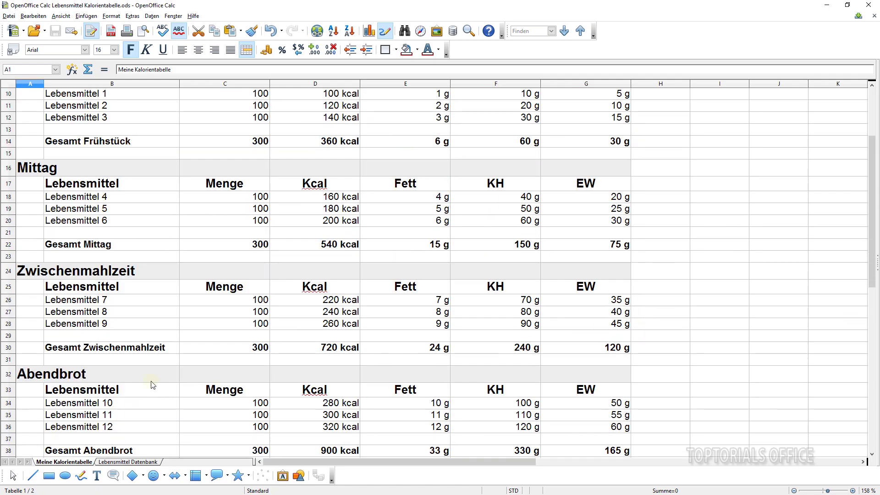
{"action": "scroll", "coordinate": [640, 302], "scroll_direction": "up", "scroll_amount": 2}
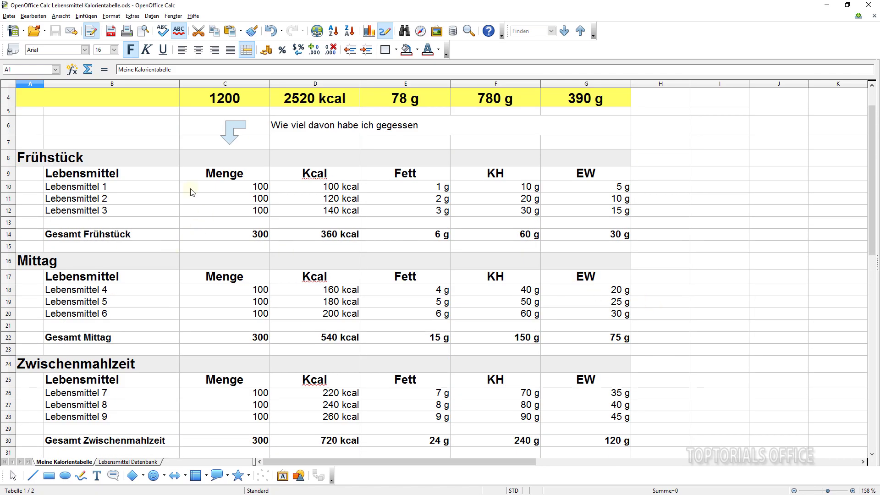
{"action": "scroll", "coordinate": [668, 298], "scroll_direction": "up", "scroll_amount": 1}
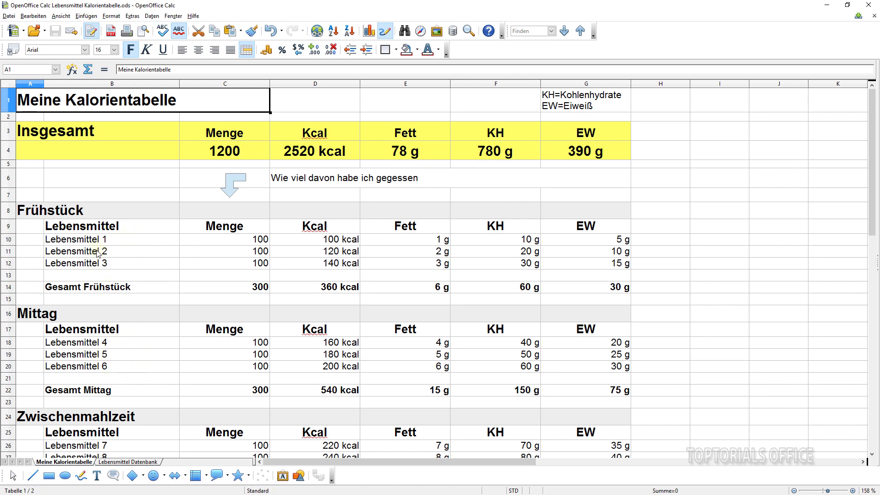
{"action": "scroll", "coordinate": [98, 252], "scroll_direction": "down", "scroll_amount": 1}
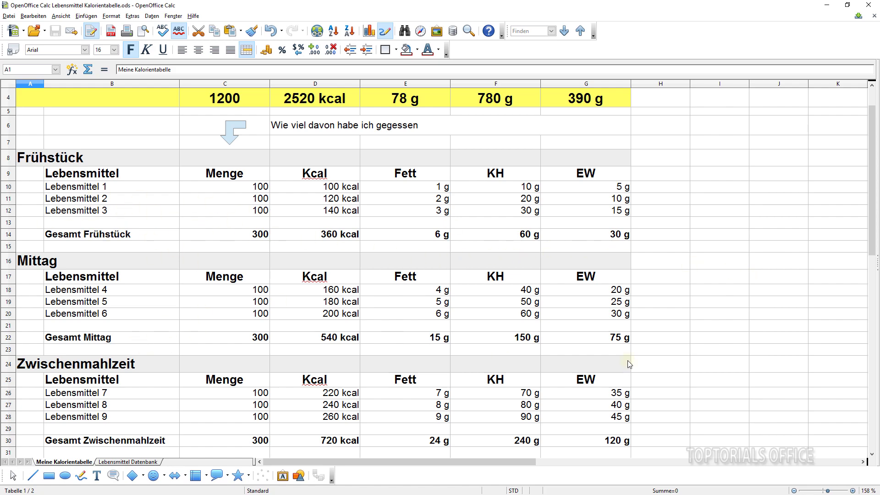
{"action": "scroll", "coordinate": [628, 363], "scroll_direction": "up", "scroll_amount": 1}
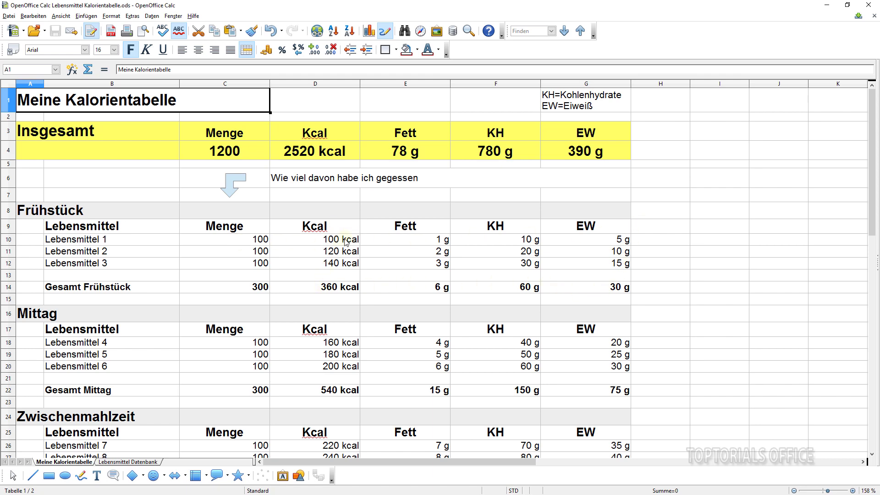
Step: Inspect the food selection list of cell B10 under Frühstück and compare it with the Lebensmittel Datenbank sheet
{"action": "left_click", "coordinate": [105, 241]}
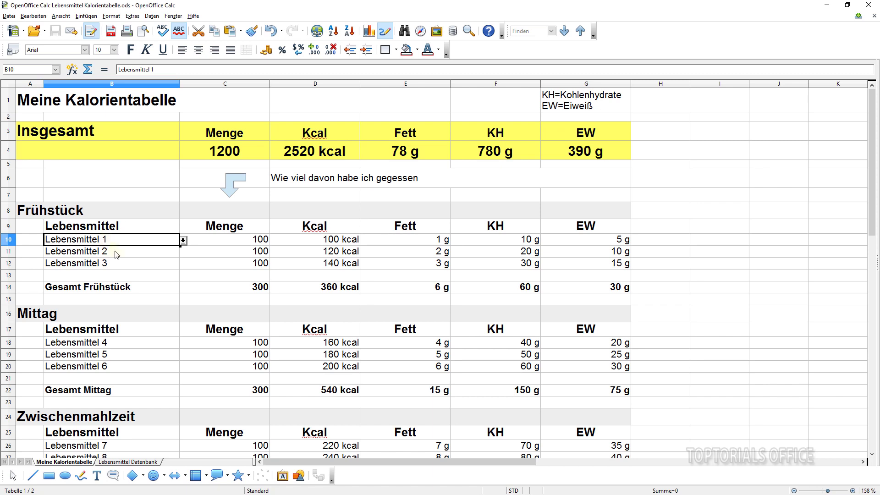
{"action": "left_click", "coordinate": [183, 240]}
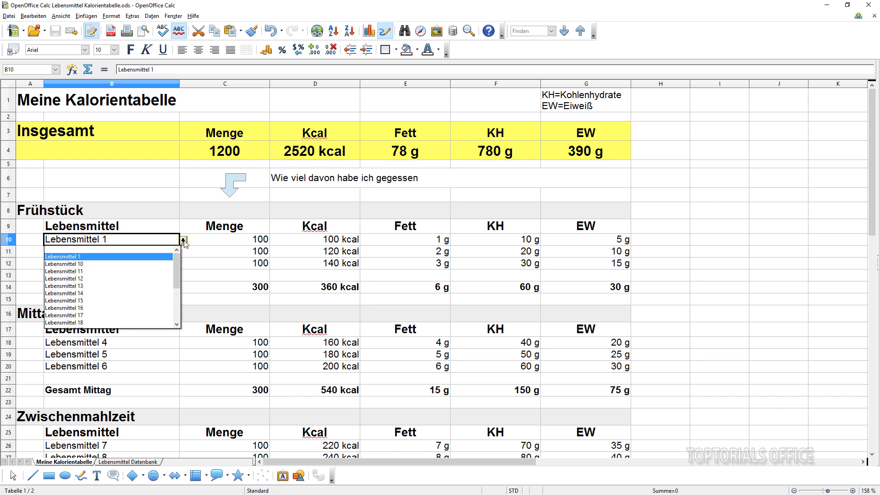
{"action": "mouse_move", "coordinate": [178, 267]}
{"action": "left_mouse_down"}
{"action": "mouse_move", "coordinate": [179, 309]}
{"action": "mouse_move", "coordinate": [176, 251]}
{"action": "left_mouse_up"}
{"action": "left_click", "coordinate": [114, 243]}
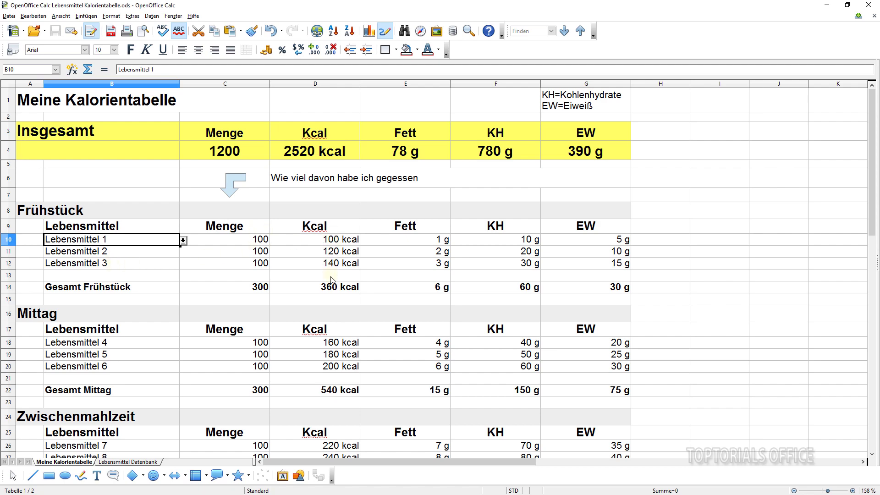
{"action": "scroll", "coordinate": [580, 292], "scroll_direction": "down", "scroll_amount": 2}
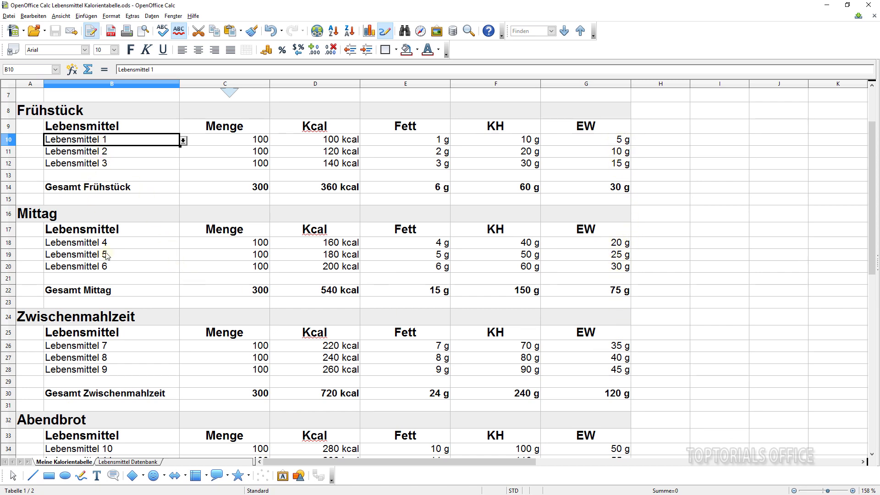
{"action": "scroll", "coordinate": [437, 387], "scroll_direction": "up", "scroll_amount": 2}
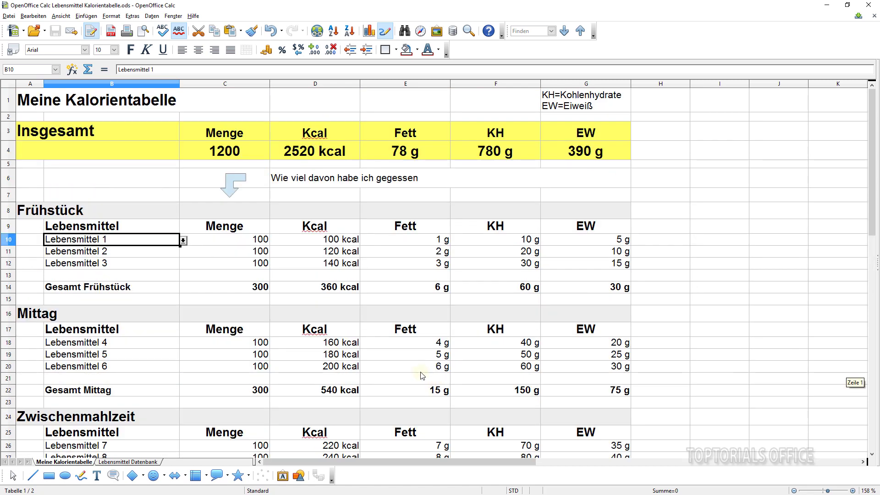
{"action": "left_click", "coordinate": [115, 462]}
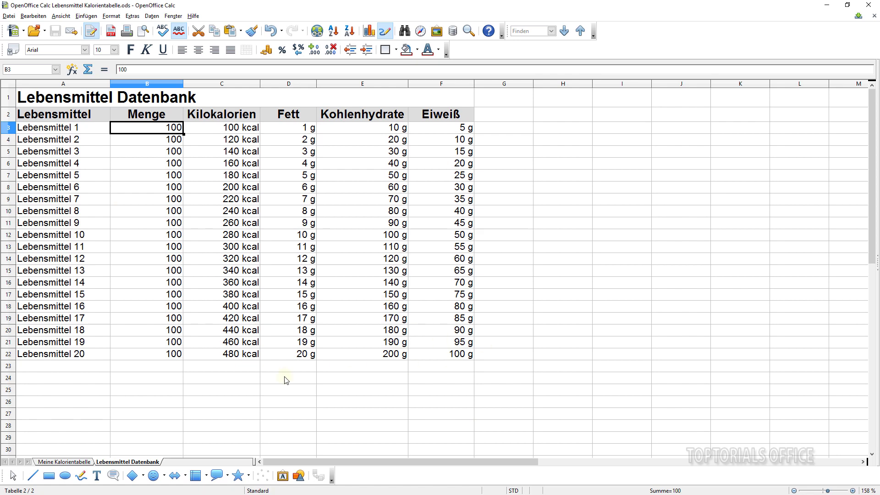
{"action": "left_click", "coordinate": [55, 462]}
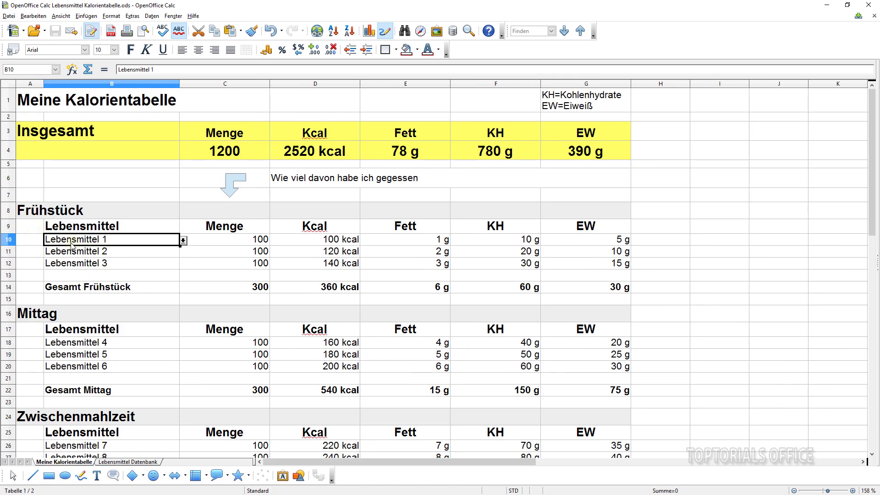
{"action": "left_click", "coordinate": [183, 240]}
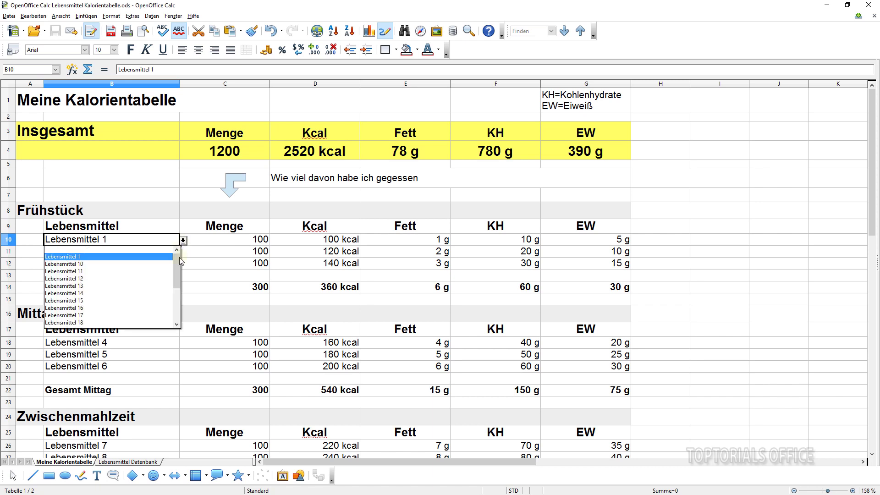
{"action": "left_click_drag", "start_coordinate": [178, 264], "coordinate": [183, 243]}
{"action": "left_click", "coordinate": [146, 242]}
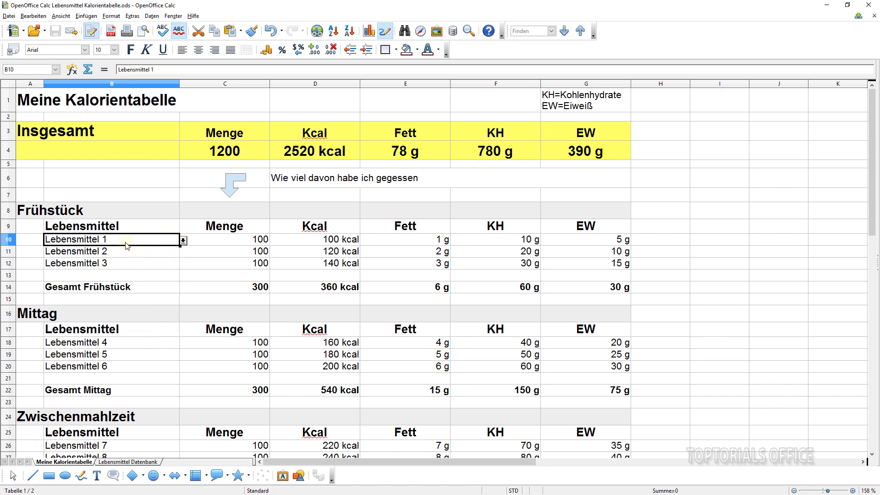
Step: Open the validity criteria (Gültigkeit) for cell B10 and allow entries from a Zellbereich
{"action": "left_click", "coordinate": [151, 16]}
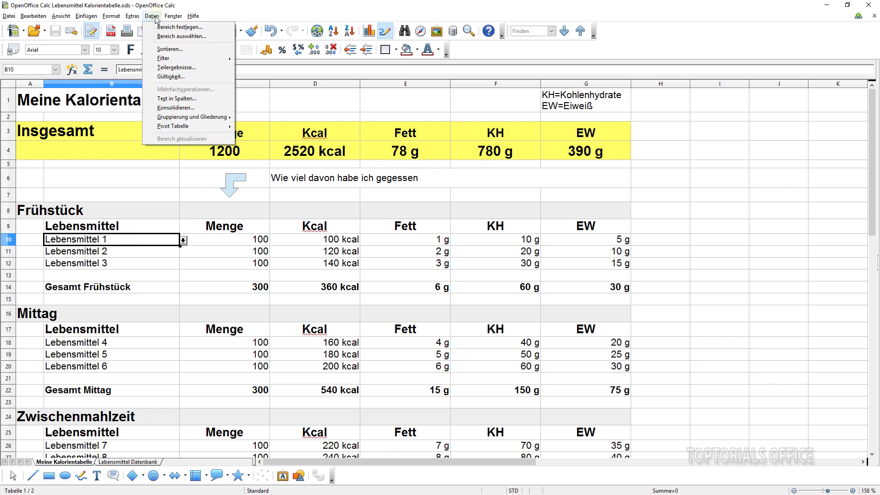
{"action": "left_click", "coordinate": [179, 80]}
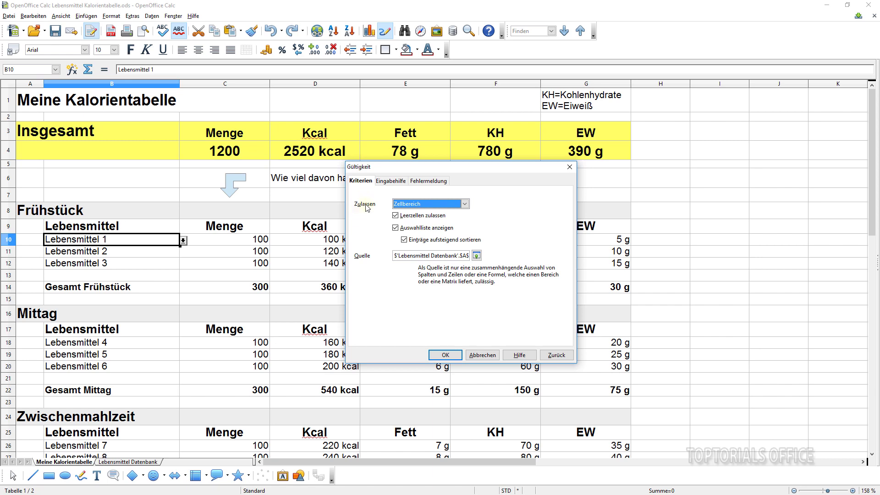
{"action": "left_click", "coordinate": [464, 205]}
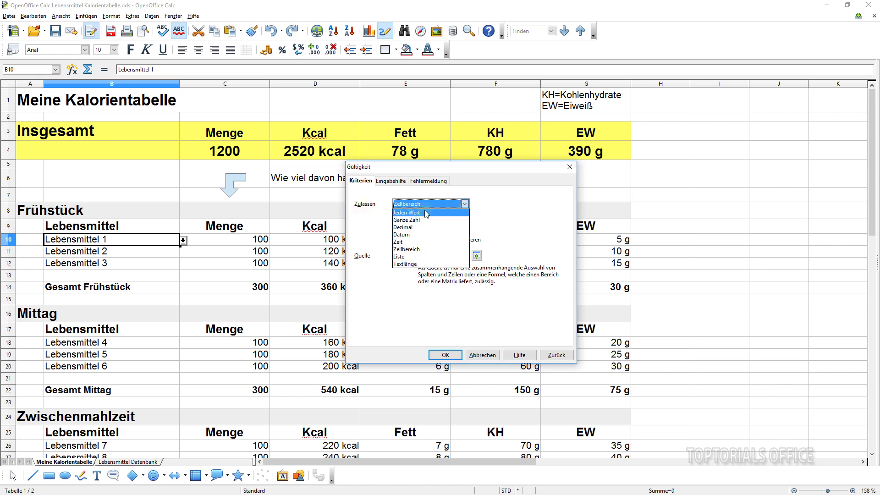
{"action": "left_click", "coordinate": [513, 205]}
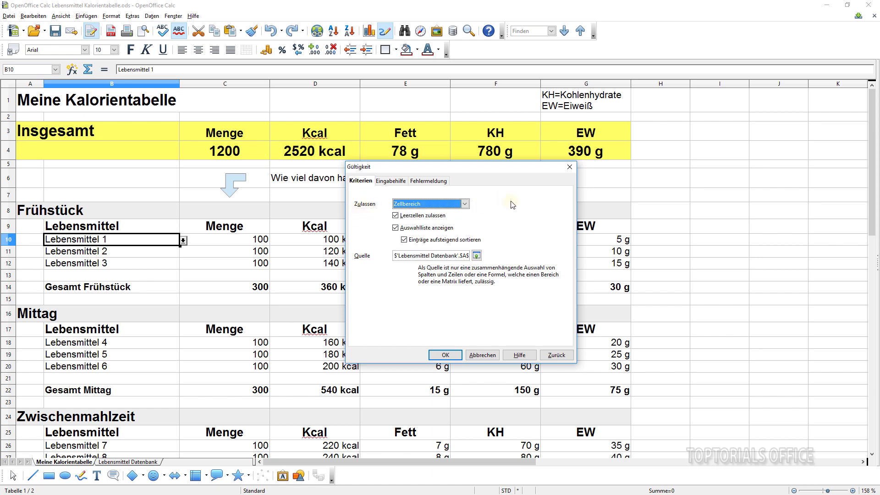
{"action": "left_click", "coordinate": [465, 204]}
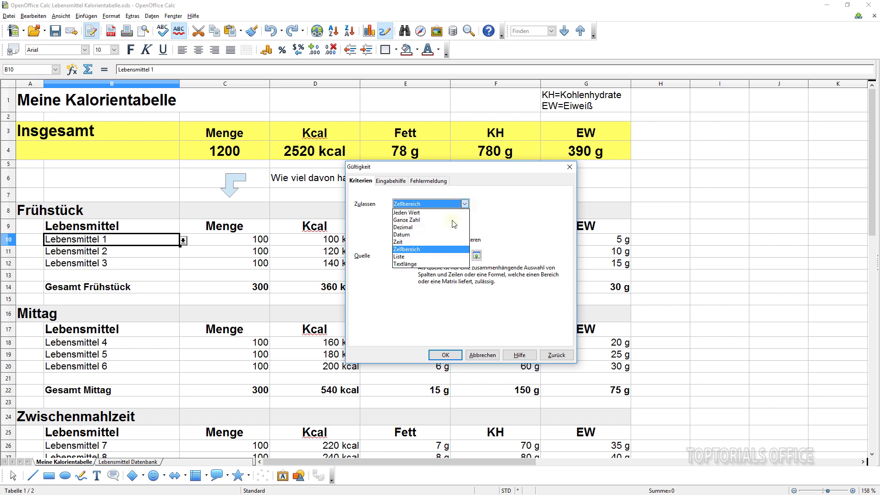
{"action": "left_click", "coordinate": [444, 251]}
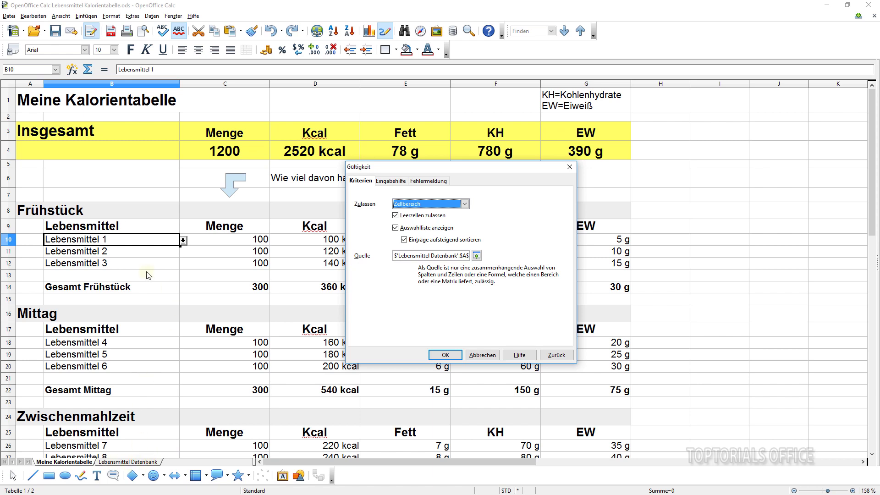
Step: Set the validity source to $'Lebensmittel Datenbank'.$A$3:$A$10000 and apply the criteria
{"action": "left_click", "coordinate": [477, 255]}
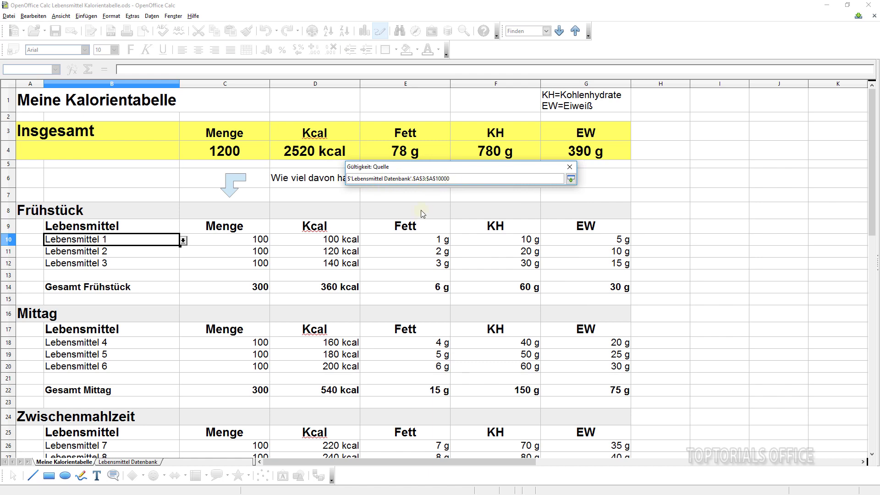
{"action": "left_click", "coordinate": [130, 462]}
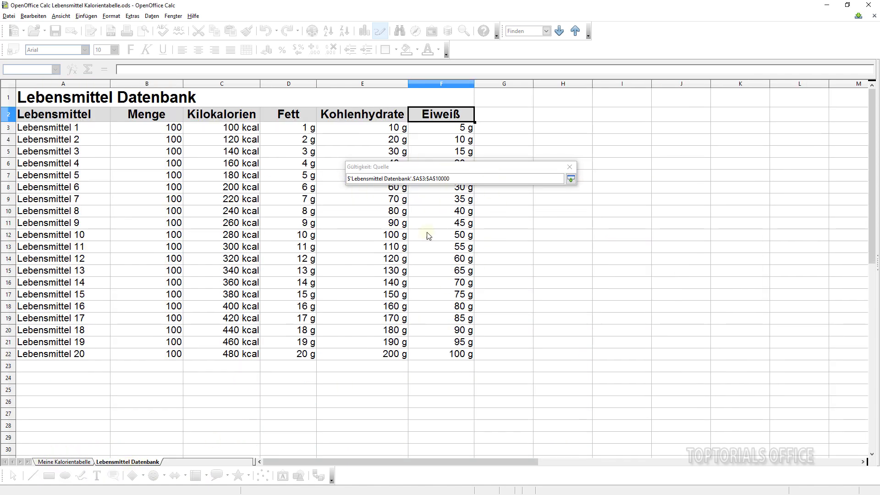
{"action": "left_click_drag", "start_coordinate": [63, 130], "coordinate": [71, 422]}
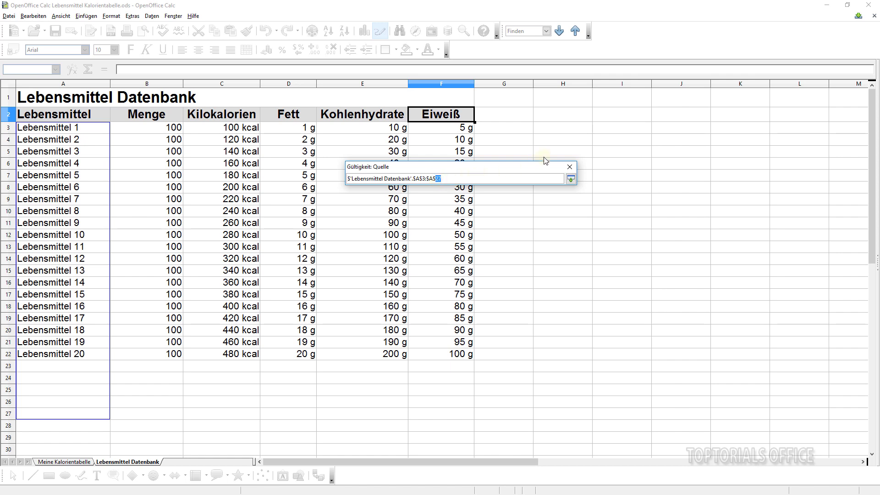
{"action": "type", "text": "10000"}
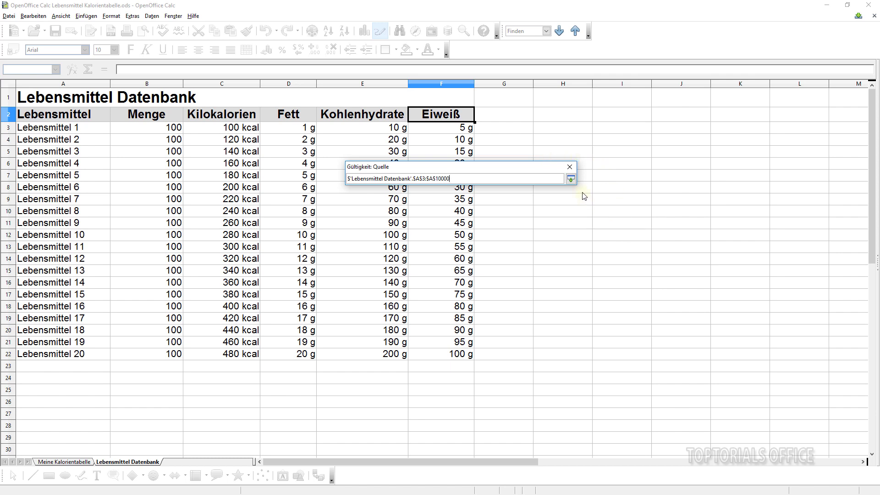
{"action": "left_click", "coordinate": [570, 179]}
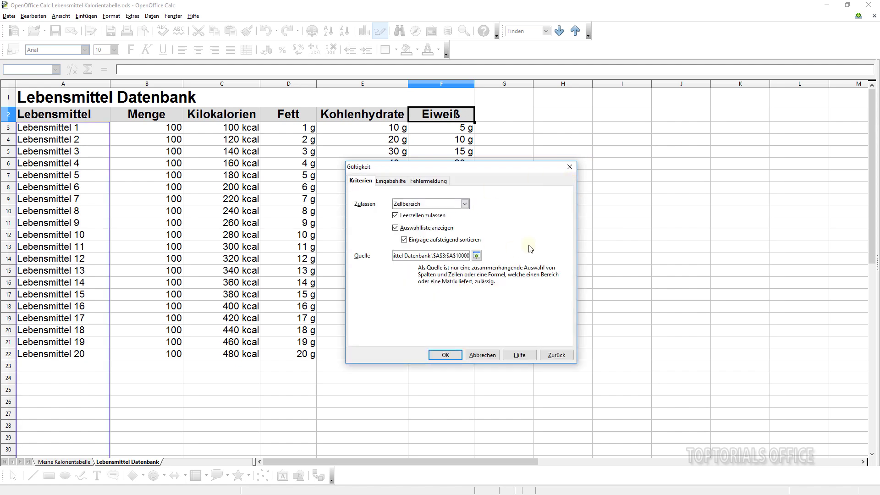
{"action": "left_click", "coordinate": [443, 355]}
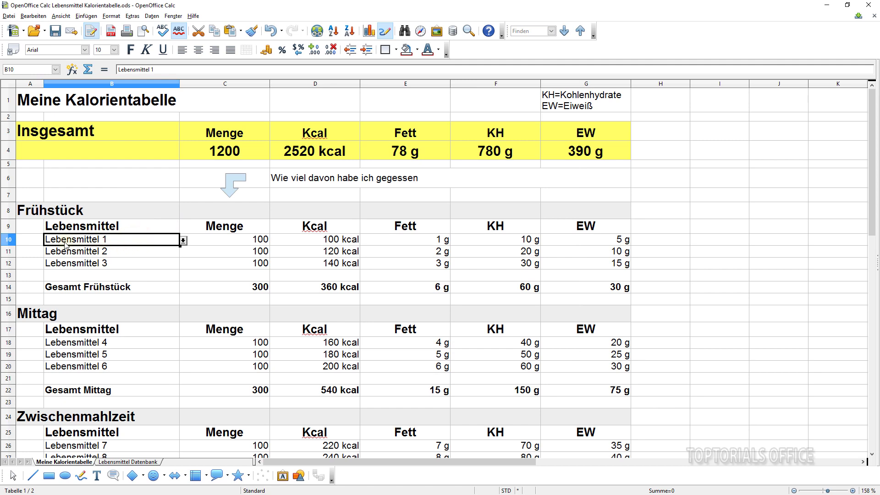
Step: Choose Lebensmittel 10 from the selection list as the first Frühstück item in cell B10
{"action": "left_click", "coordinate": [183, 240]}
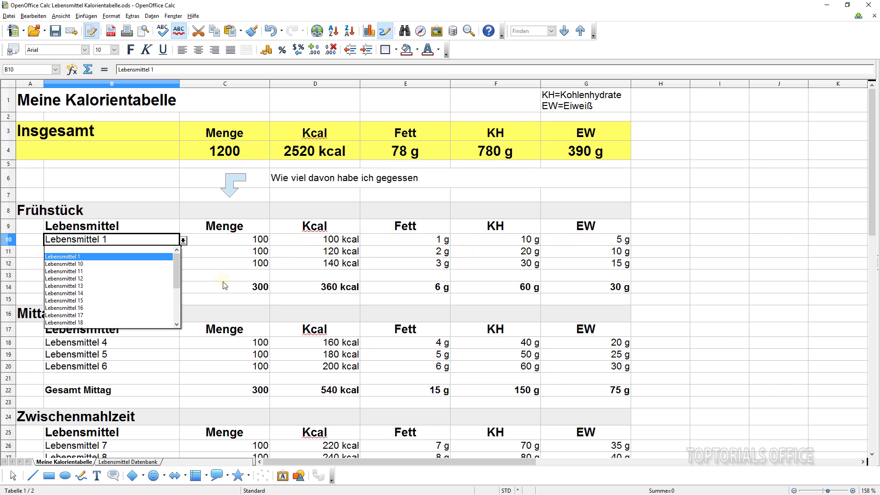
{"action": "left_click", "coordinate": [63, 264]}
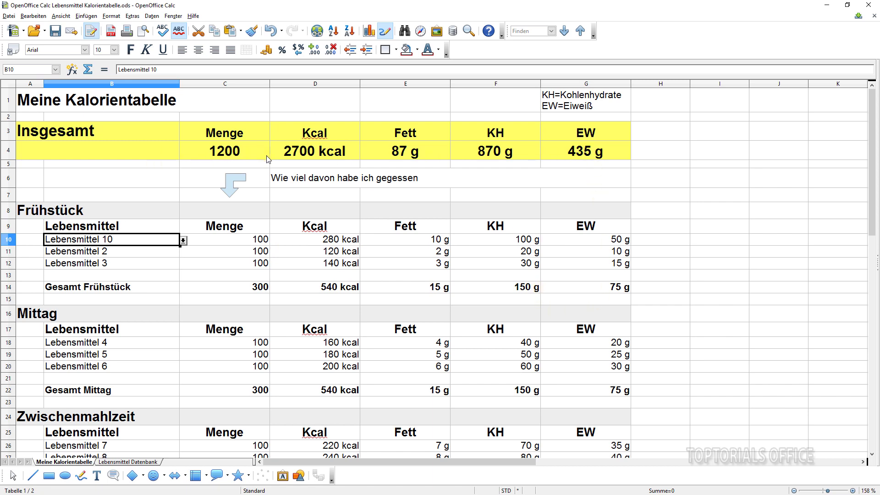
Step: Choose Lebensmittel 1 as the first Frühstück item in B10 and set its Menge to 200
{"action": "left_click", "coordinate": [183, 240]}
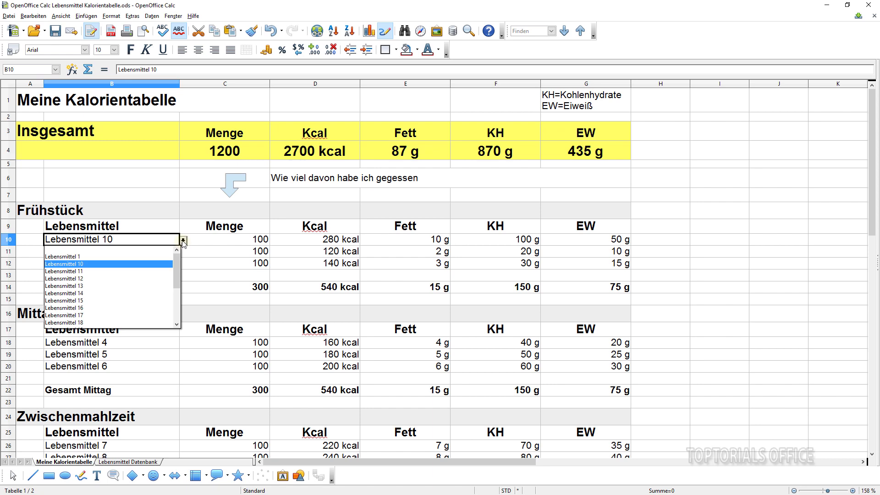
{"action": "left_click", "coordinate": [71, 257]}
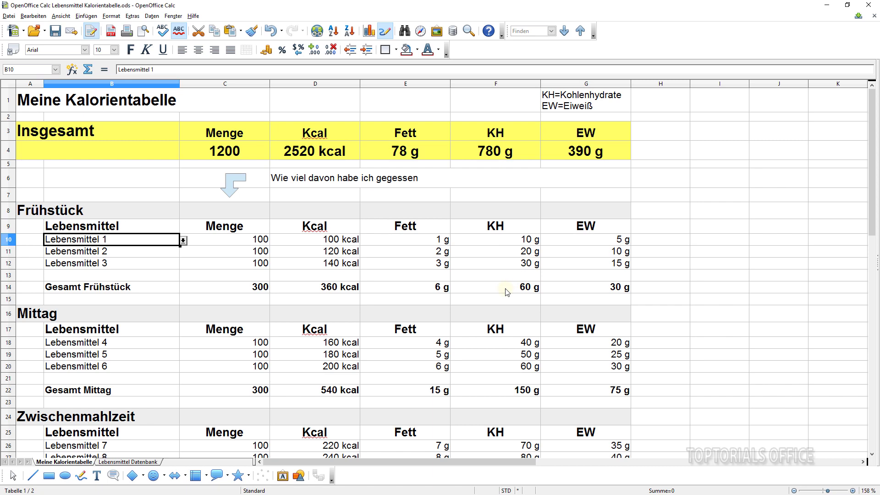
{"action": "left_click", "coordinate": [227, 242]}
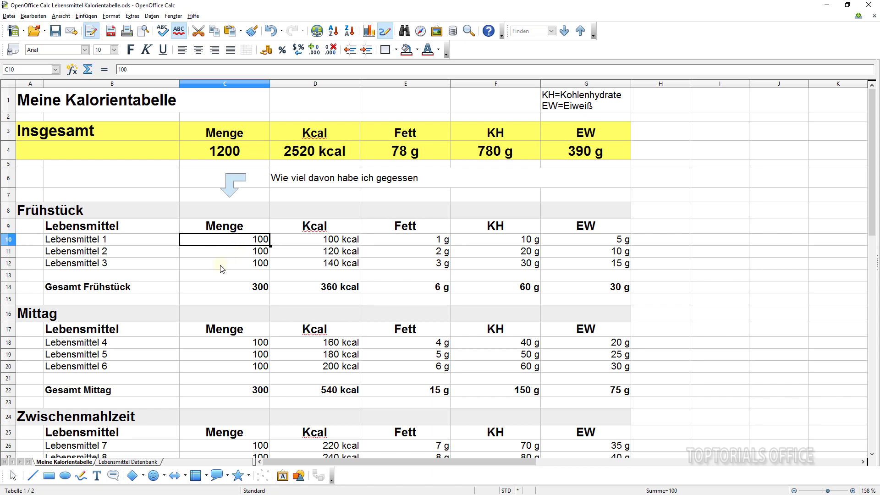
{"action": "type", "text": "200"}
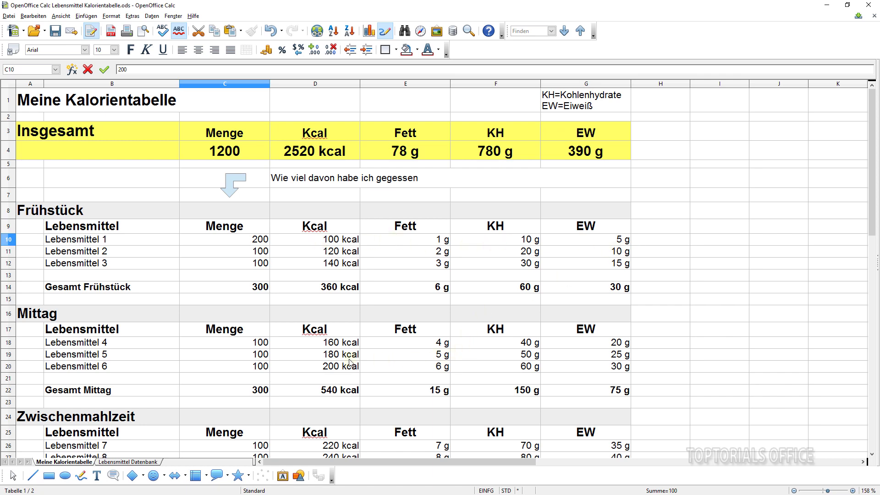
{"action": "key", "text": "Return"}
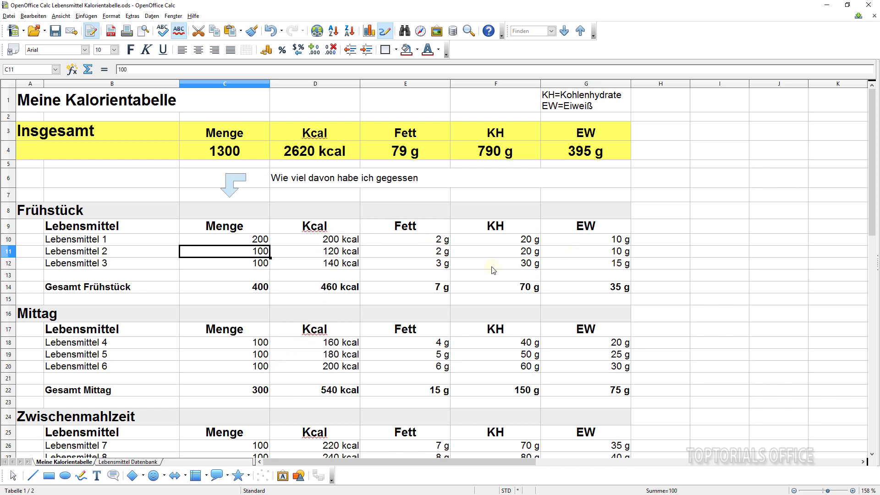
Step: Examine the SVERWEIS formula in Kcal cell D10, its Menge reference and its two lookups, against the Lebensmittel Datenbank sheet
{"action": "left_click", "coordinate": [242, 241]}
{"action": "left_click_drag", "start_coordinate": [242, 241], "coordinate": [243, 265]}
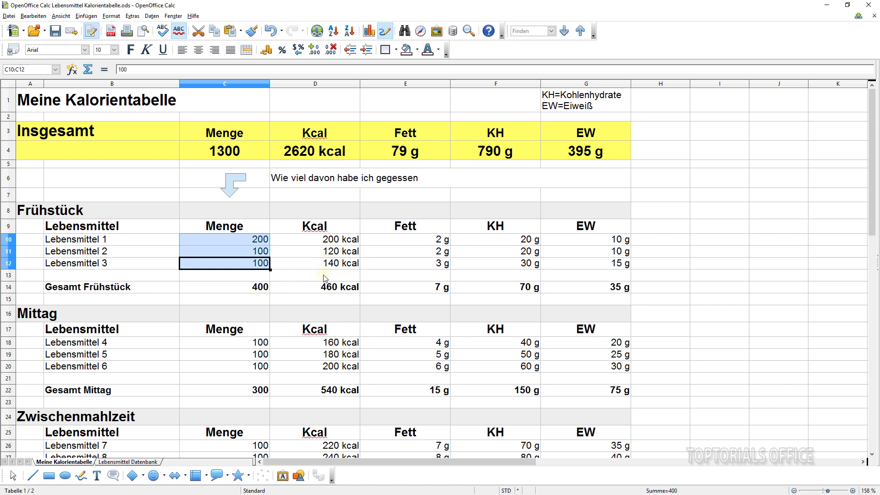
{"action": "left_click", "coordinate": [313, 243]}
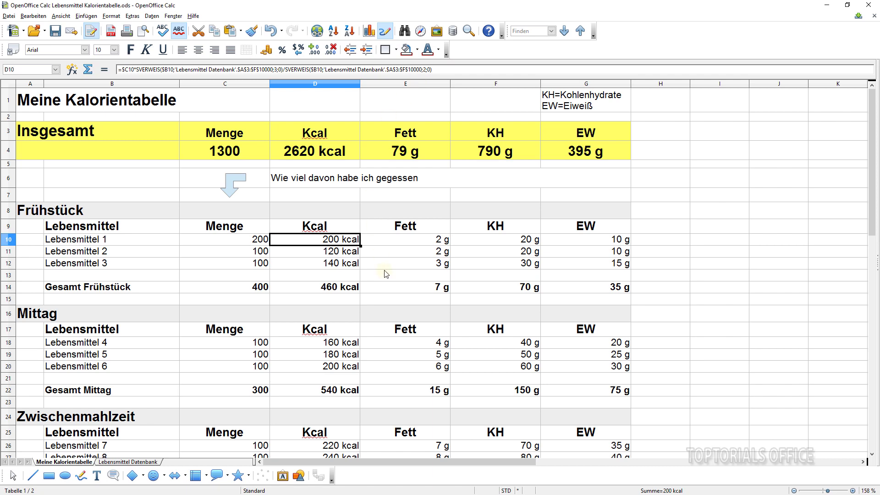
{"action": "double_click", "coordinate": [323, 242]}
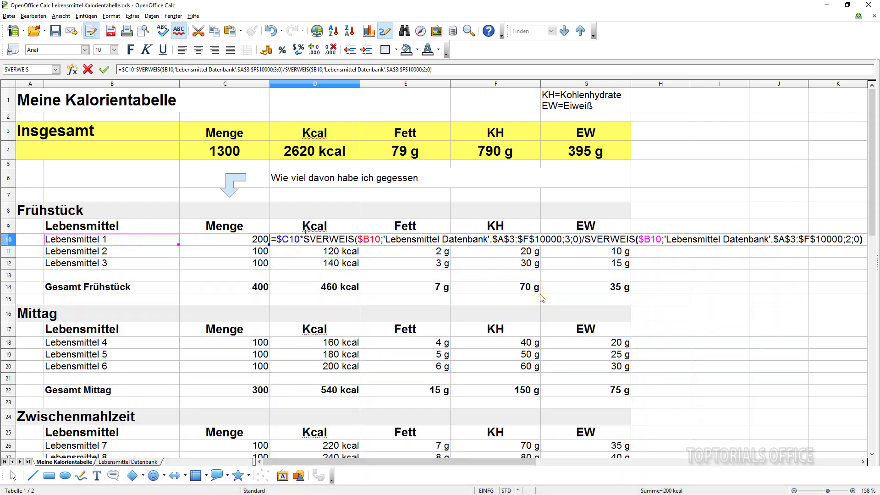
{"action": "left_click", "coordinate": [129, 463]}
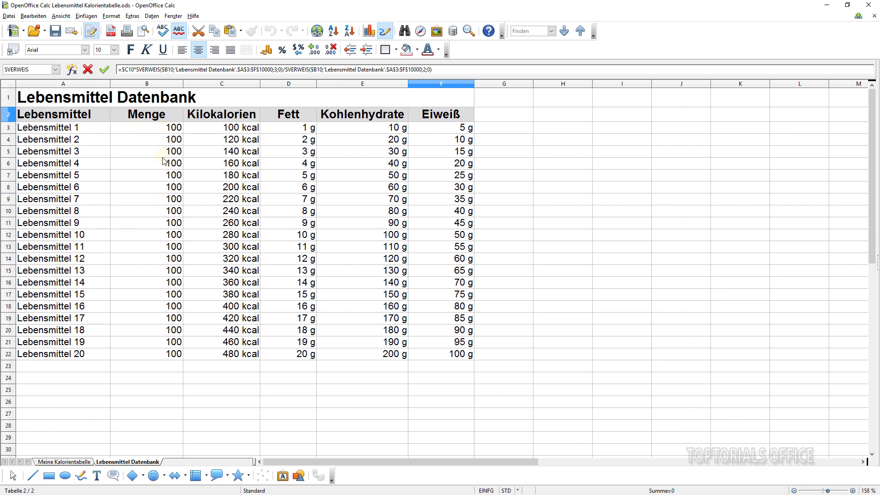
{"action": "left_click", "coordinate": [54, 464]}
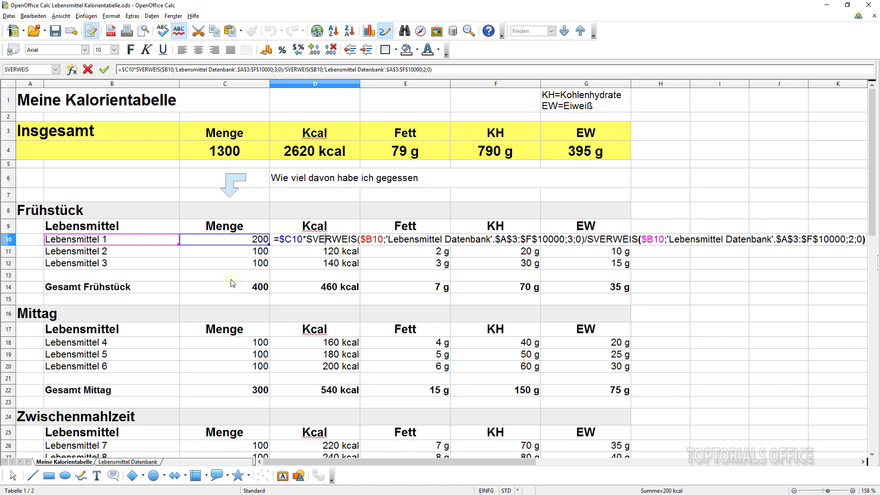
{"action": "left_click_drag", "start_coordinate": [307, 238], "coordinate": [586, 233]}
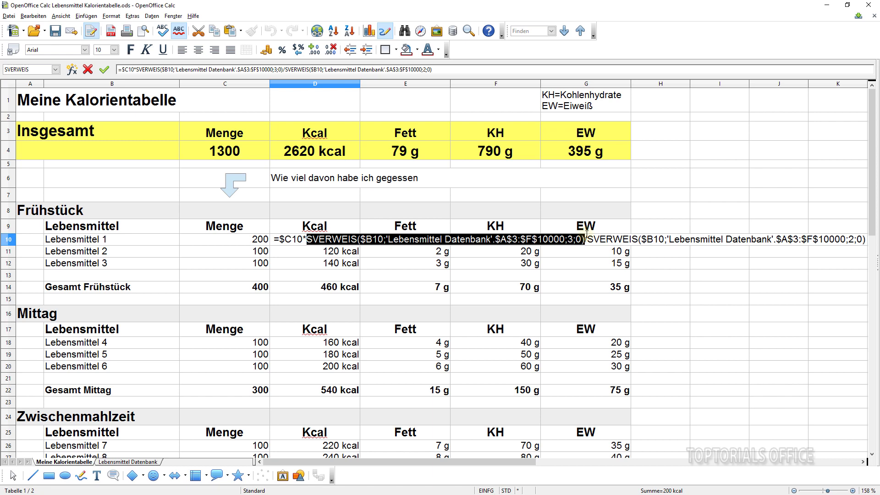
{"action": "left_click", "coordinate": [587, 239]}
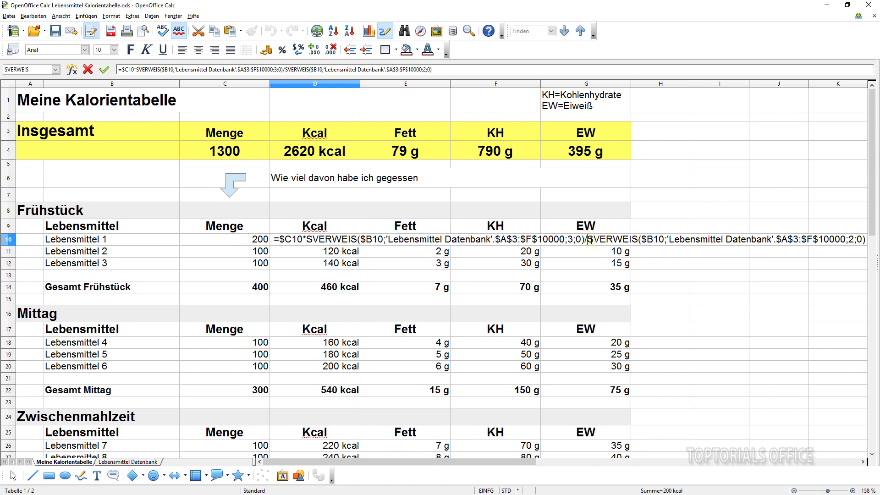
{"action": "left_click_drag", "start_coordinate": [601, 240], "coordinate": [867, 241]}
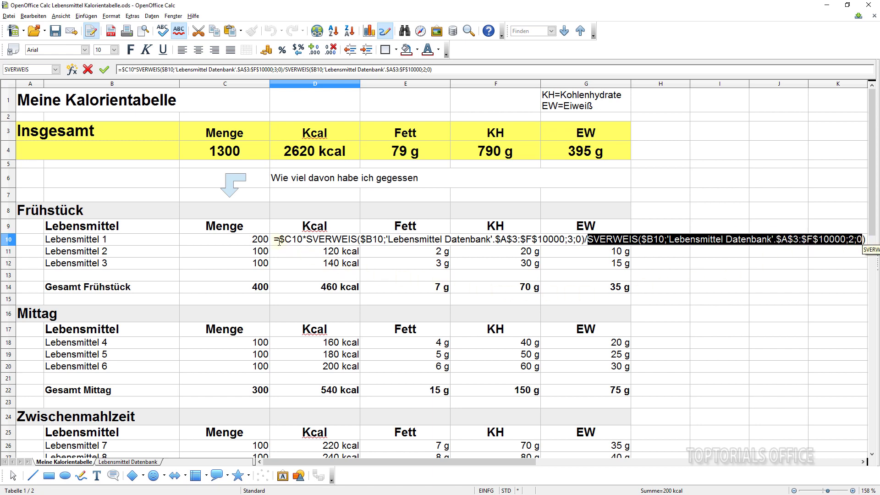
{"action": "left_click_drag", "start_coordinate": [281, 240], "coordinate": [303, 240]}
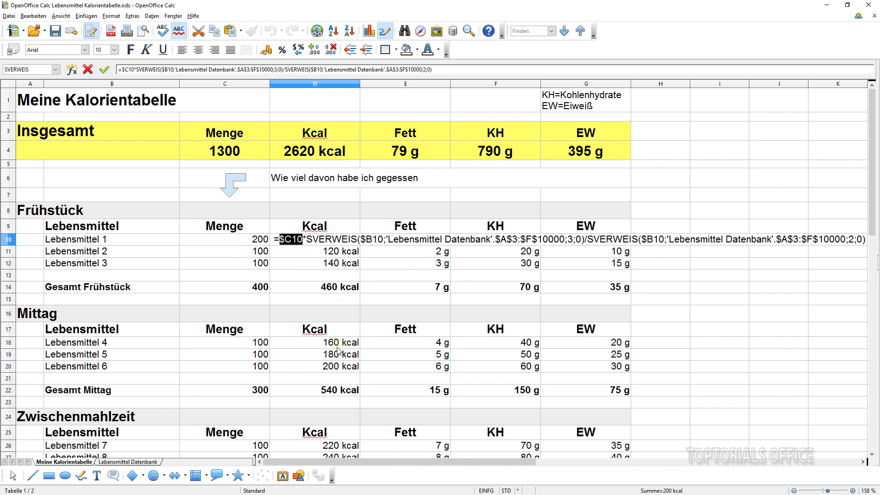
{"action": "key", "text": "Return"}
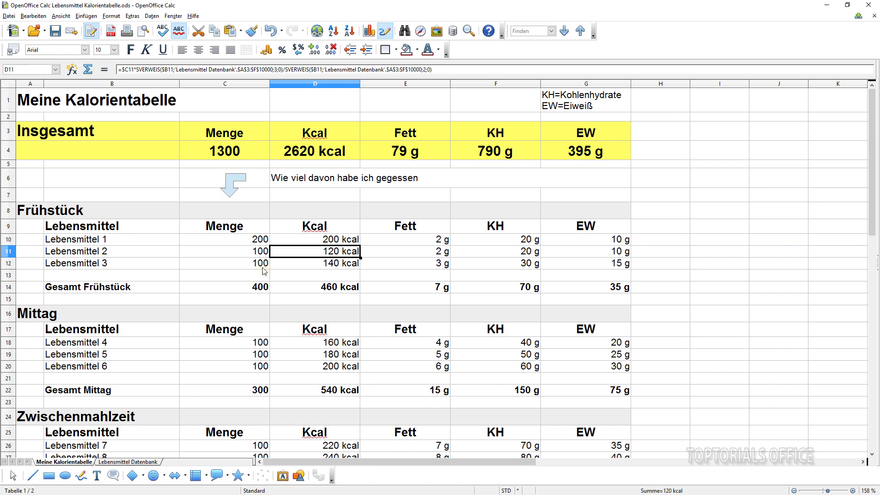
Step: Fill the Kcal formula from D10 down through D12 for the Frühstück items
{"action": "left_click", "coordinate": [316, 242]}
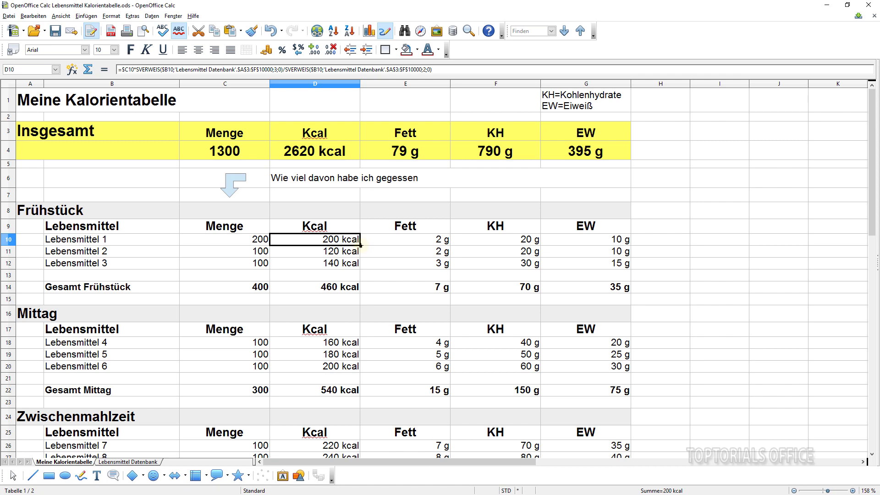
{"action": "left_click_drag", "start_coordinate": [361, 253], "coordinate": [361, 271]}
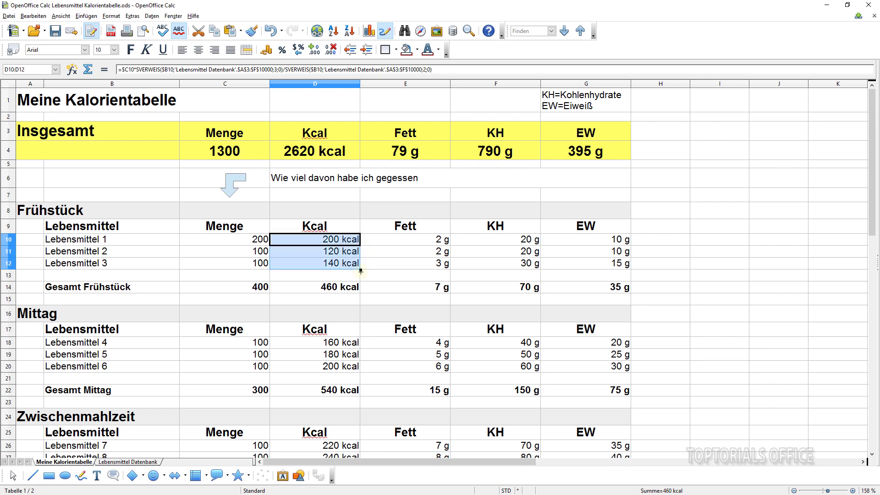
{"action": "left_click", "coordinate": [339, 242]}
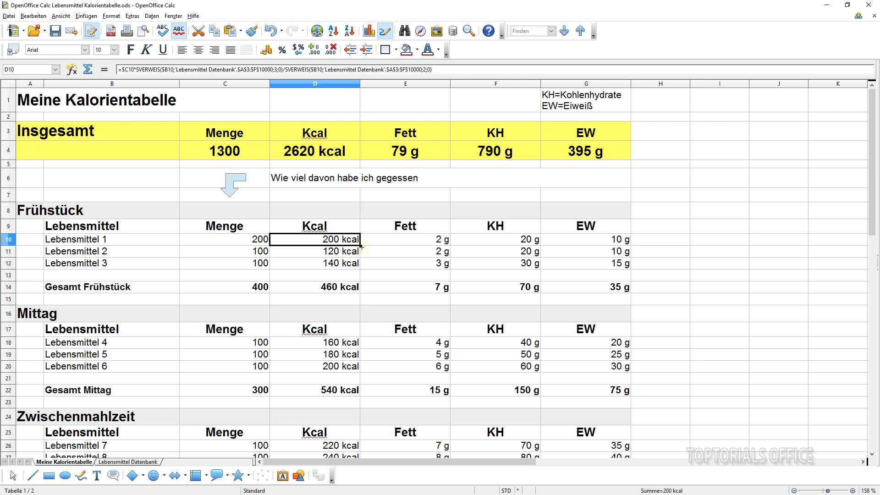
{"action": "left_click_drag", "start_coordinate": [360, 247], "coordinate": [626, 240]}
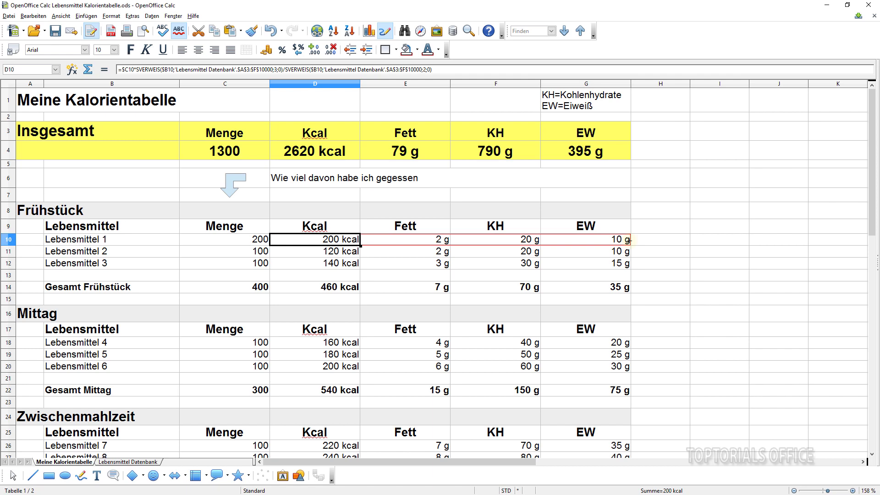
{"action": "left_click_drag", "start_coordinate": [628, 240], "coordinate": [628, 240]}
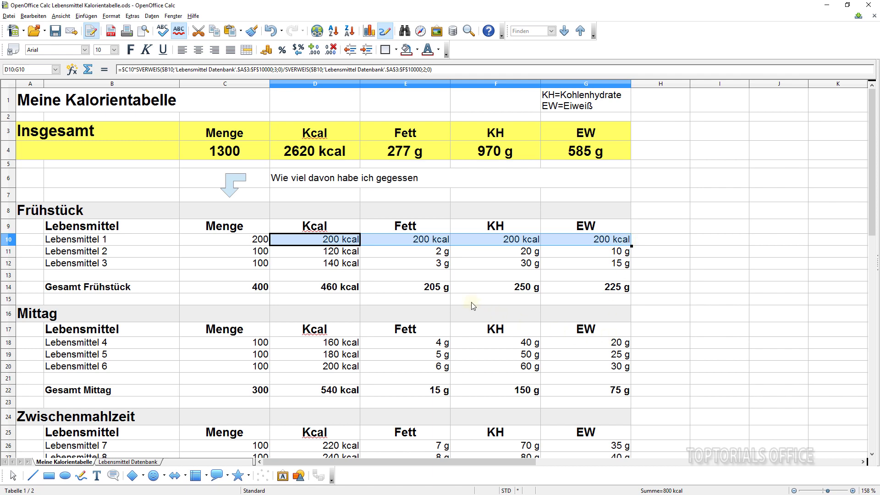
{"action": "key", "text": "ctrl+z"}
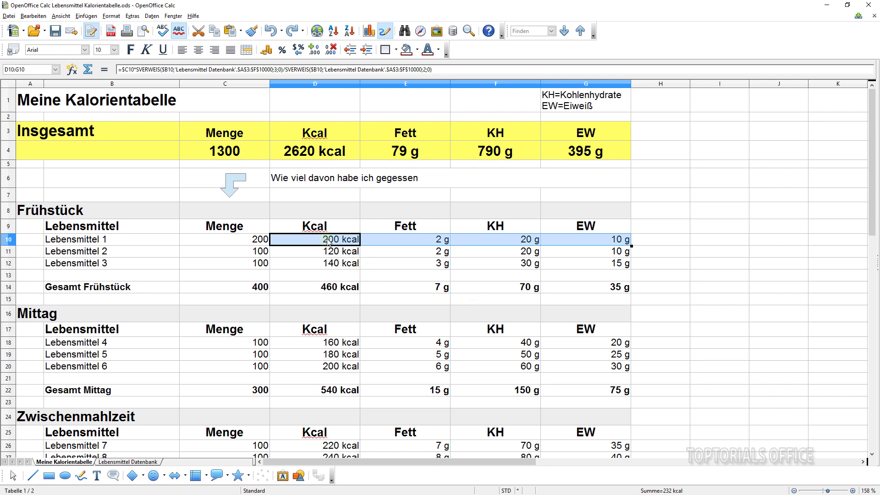
Step: Fill the D10 formula into Fett cell E10 and change its first SVERWEIS column index to 4
{"action": "left_click", "coordinate": [330, 242]}
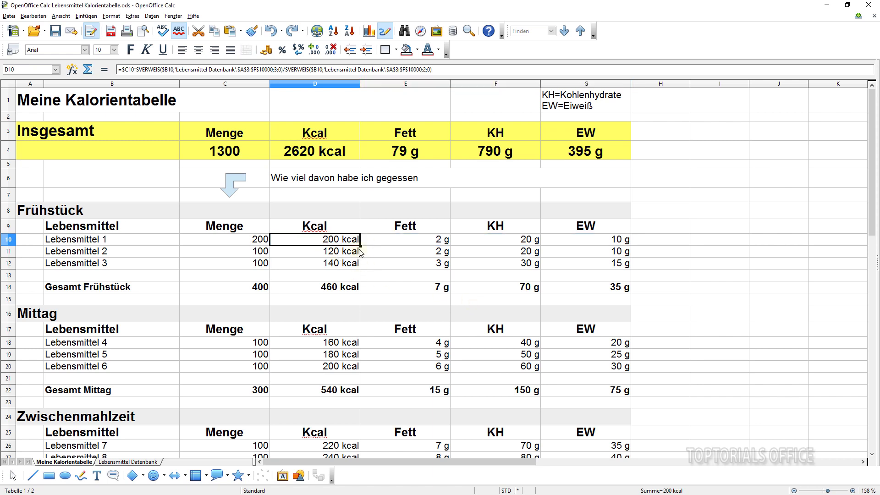
{"action": "left_click_drag", "start_coordinate": [362, 246], "coordinate": [446, 241]}
{"action": "left_click_drag", "start_coordinate": [447, 239], "coordinate": [445, 240]}
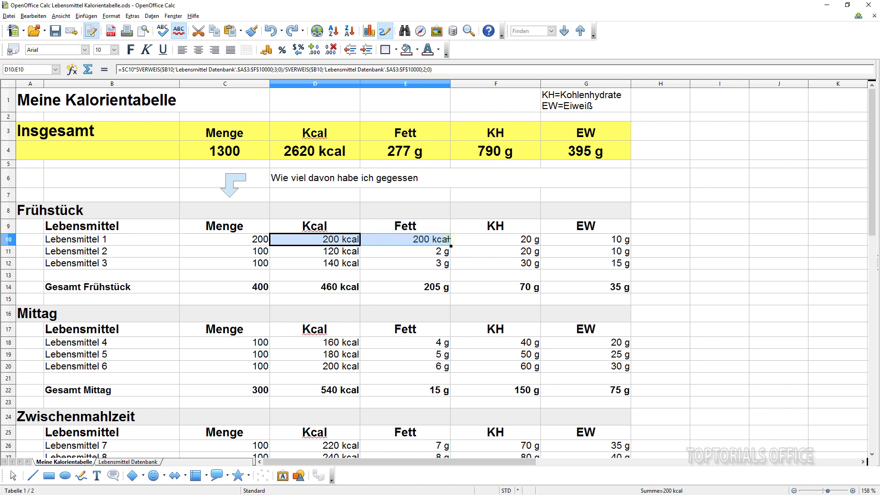
{"action": "double_click", "coordinate": [421, 243]}
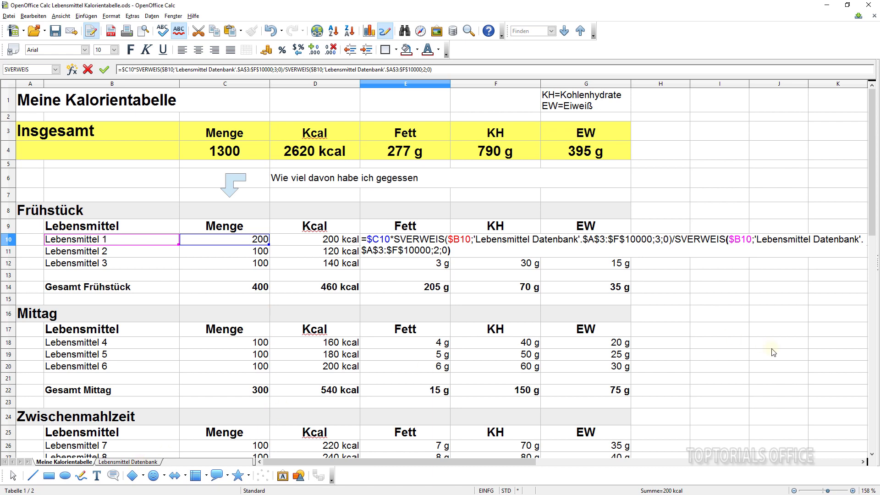
{"action": "double_click", "coordinate": [658, 239]}
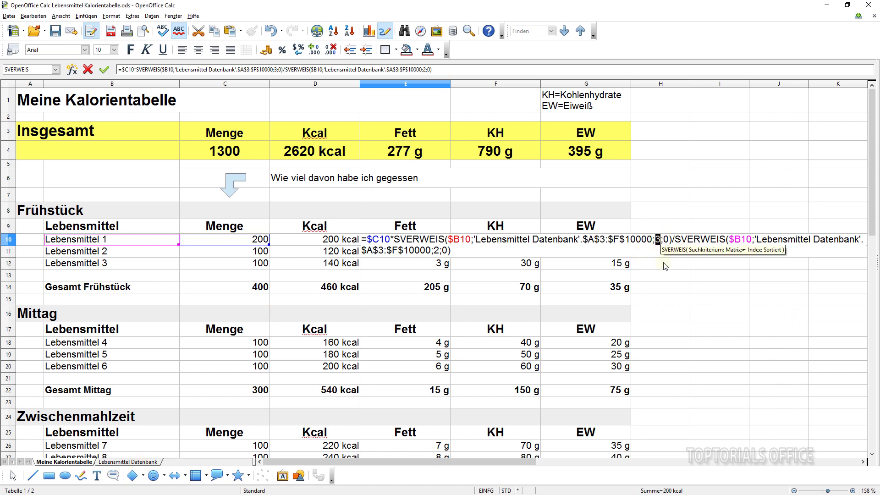
{"action": "type", "text": "4"}
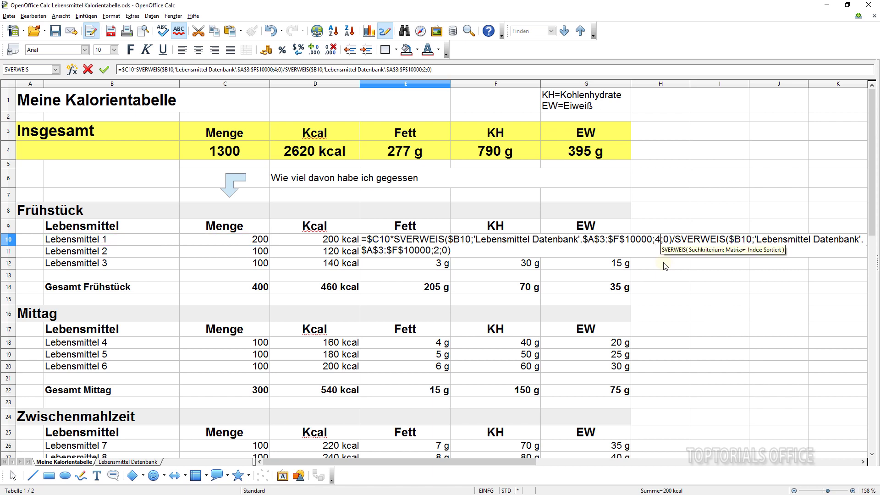
{"action": "key", "text": "Return"}
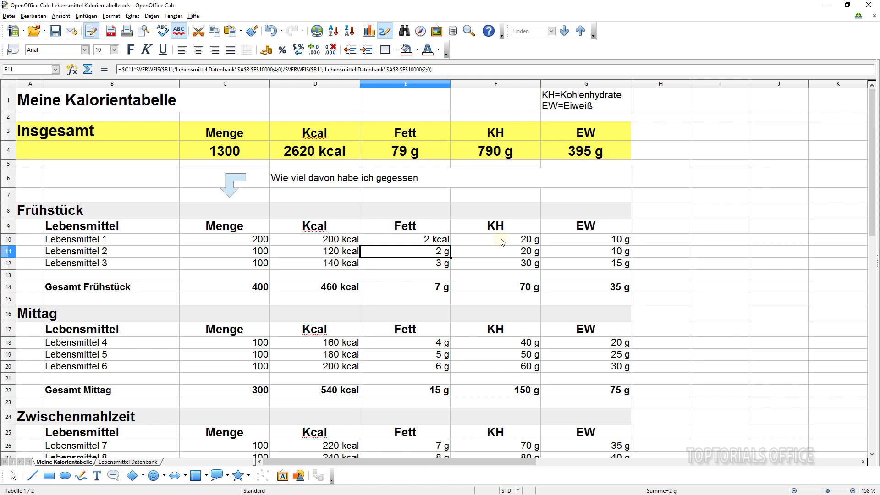
Step: Fill the E10 formula across to G10 and change the first SVERWEIS index in KH cell F10 to 5
{"action": "left_click", "coordinate": [422, 241]}
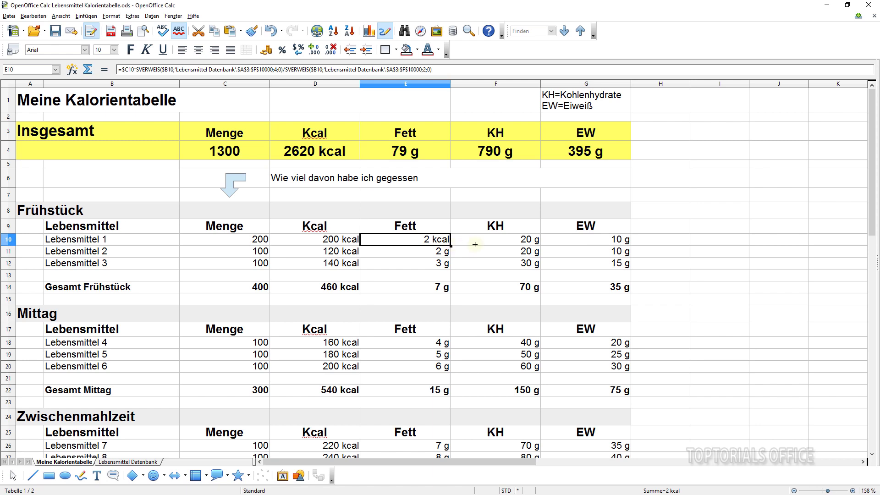
{"action": "left_click_drag", "start_coordinate": [475, 244], "coordinate": [641, 239]}
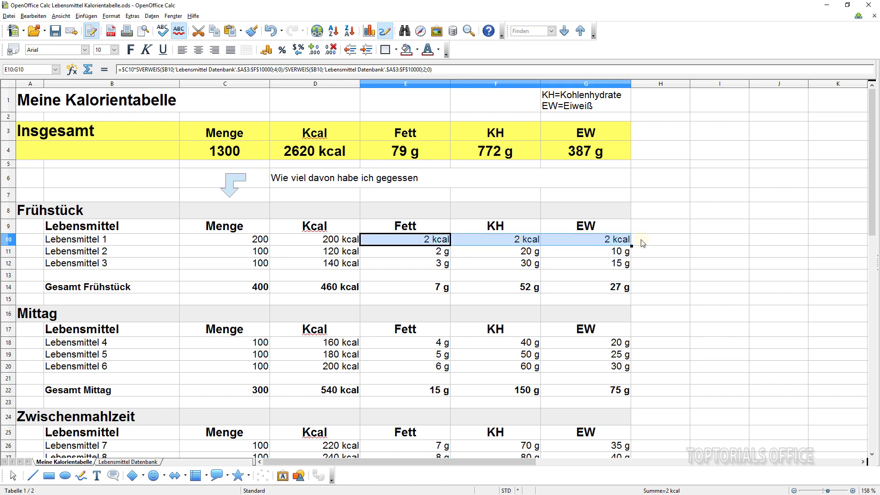
{"action": "double_click", "coordinate": [515, 242]}
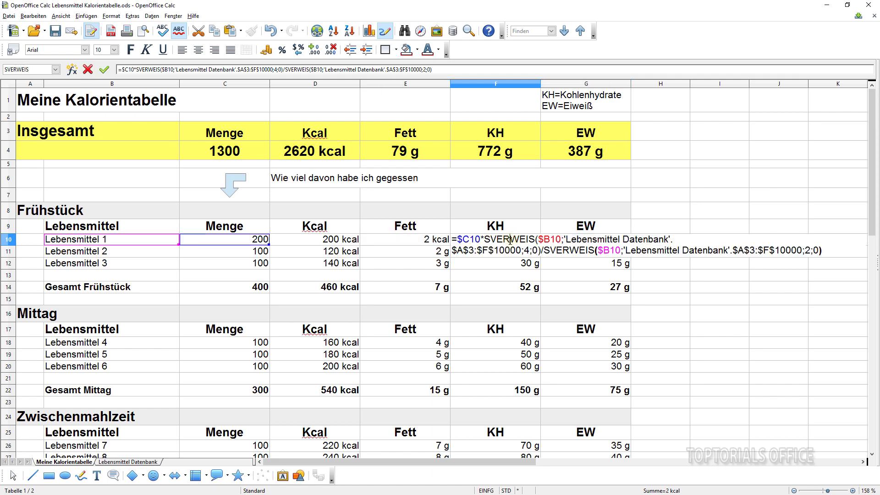
{"action": "double_click", "coordinate": [526, 250]}
{"action": "type", "text": "5"}
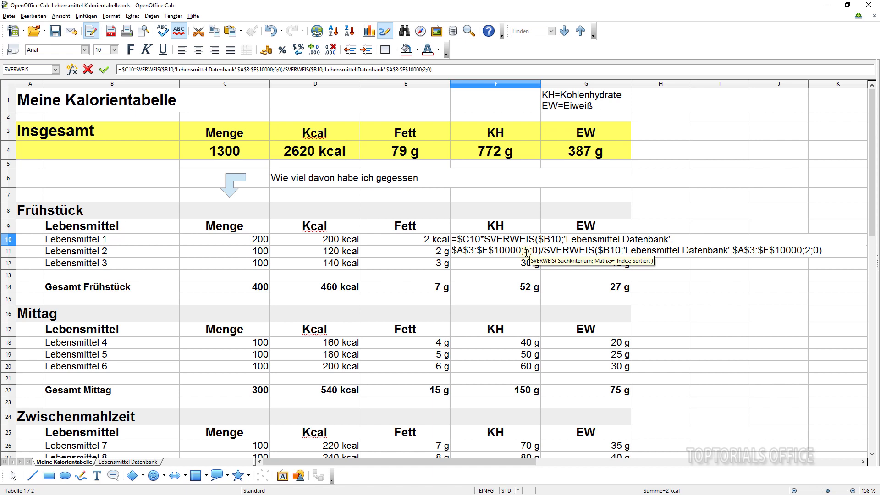
{"action": "key", "text": "Return"}
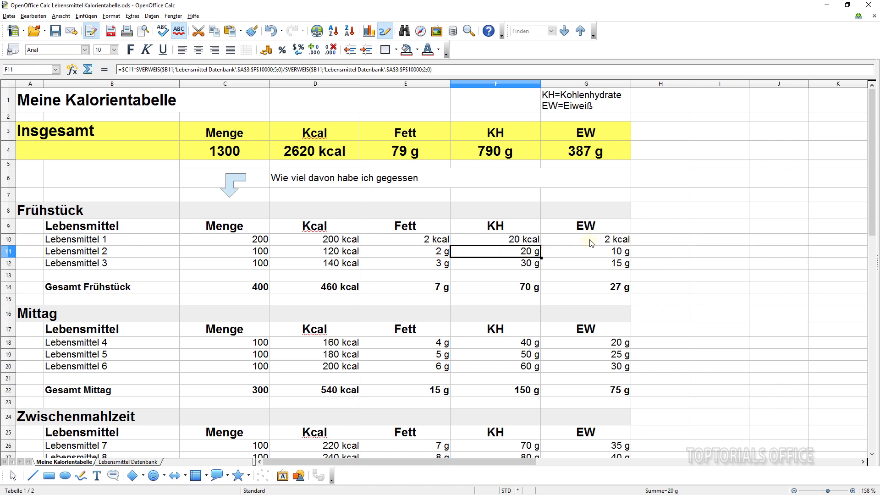
Step: Change the first SVERWEIS column index in EW cell G10 to 6
{"action": "double_click", "coordinate": [591, 244]}
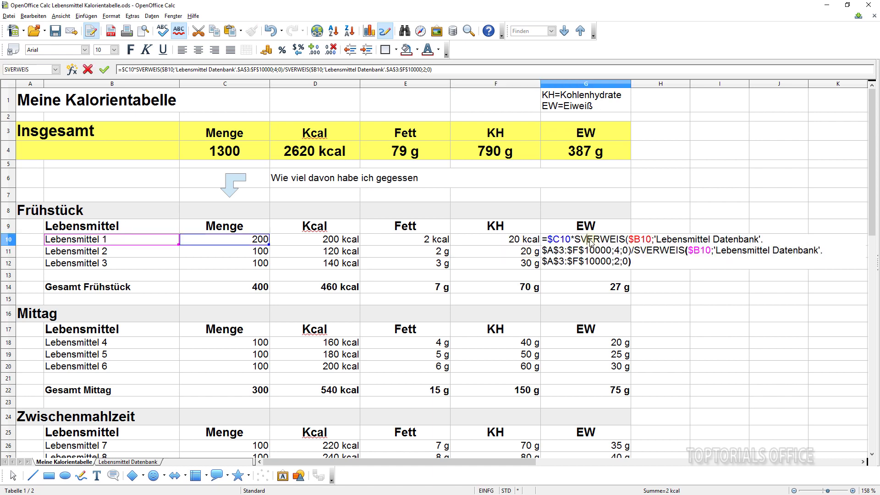
{"action": "double_click", "coordinate": [616, 250]}
{"action": "type", "text": "6"}
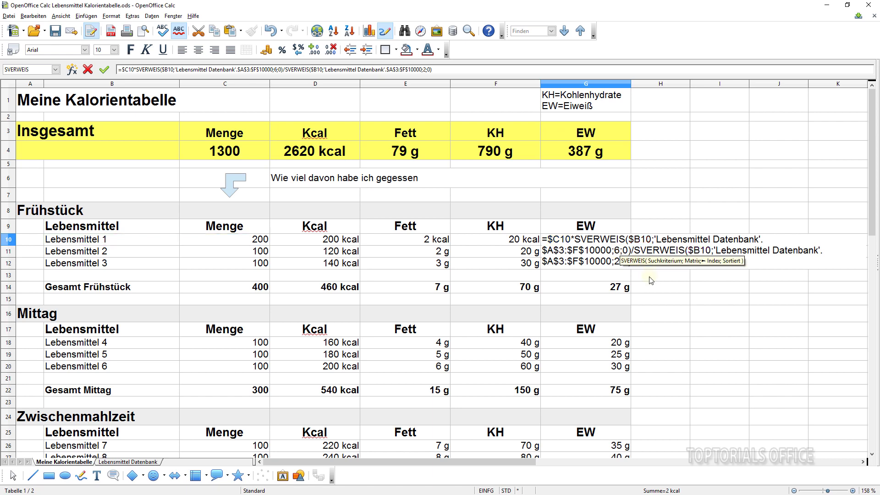
{"action": "key", "text": "Return"}
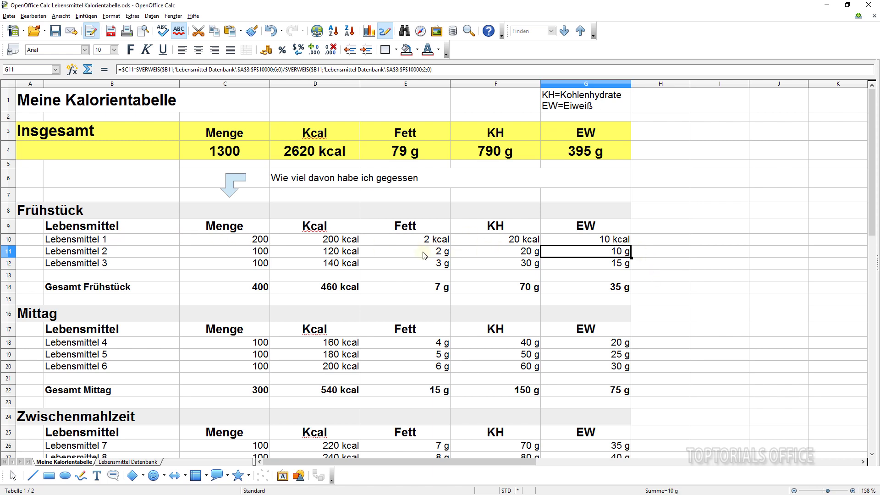
Step: Choose Lebensmittel 1 from the selection list in Frühstück cell B11
{"action": "left_click", "coordinate": [107, 256]}
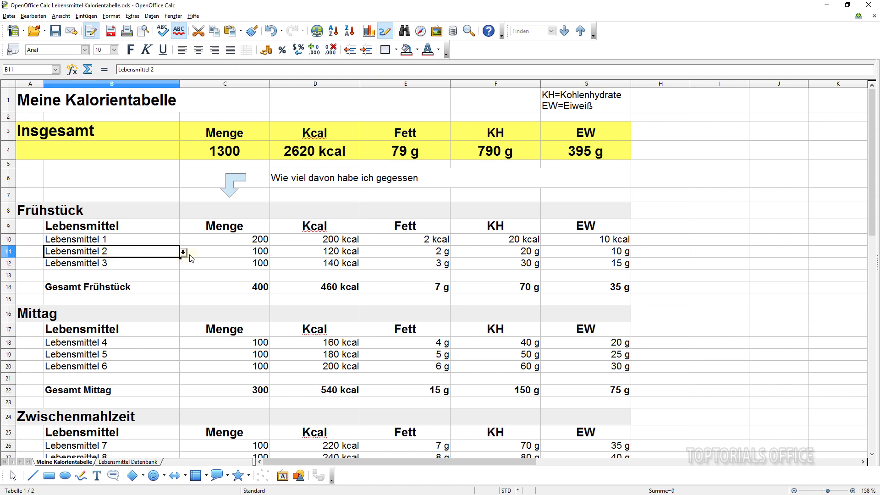
{"action": "left_click", "coordinate": [183, 252]}
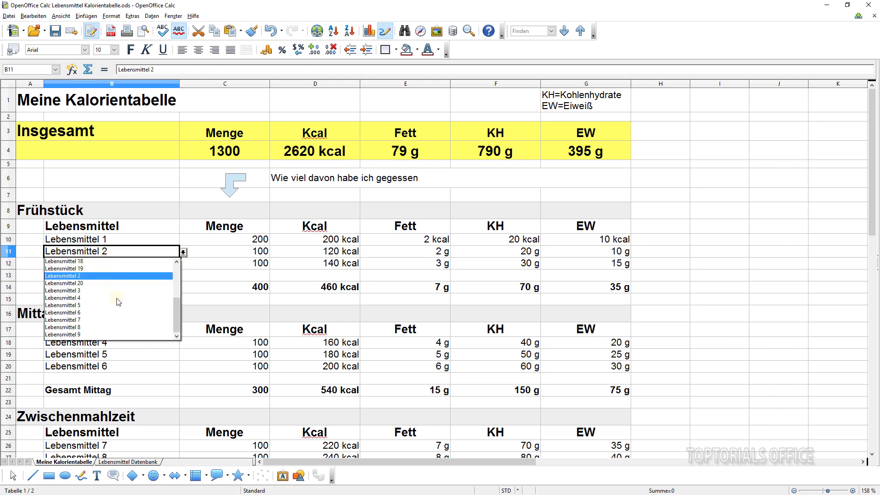
{"action": "left_click_drag", "start_coordinate": [179, 303], "coordinate": [174, 274]}
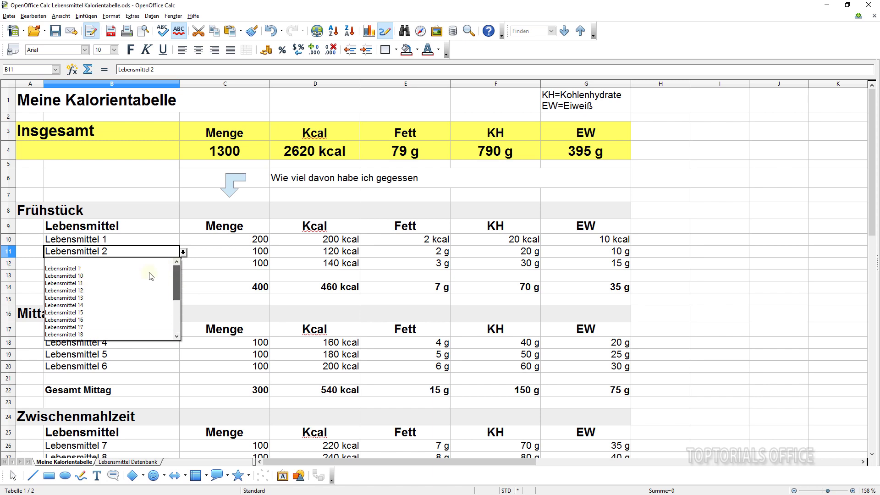
{"action": "left_click", "coordinate": [64, 269]}
Step: Set the Menge of the first Frühstück item in C10 to 100
{"action": "left_click", "coordinate": [255, 242]}
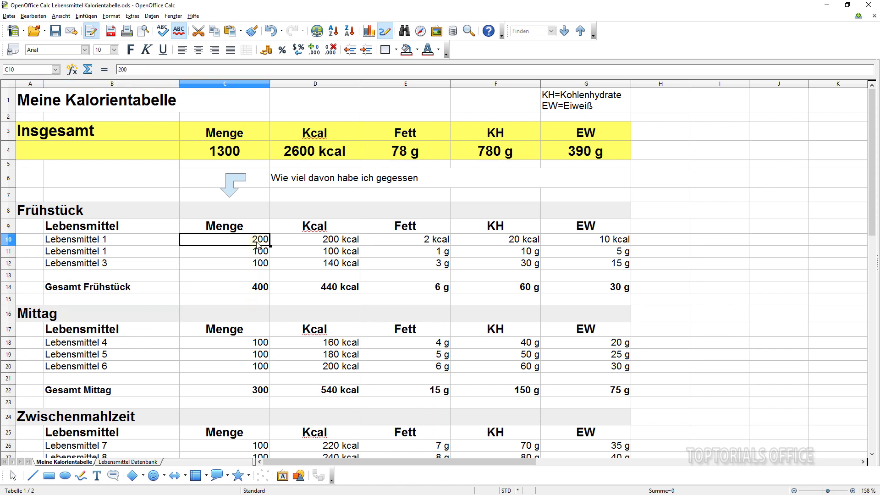
{"action": "type", "text": "100"}
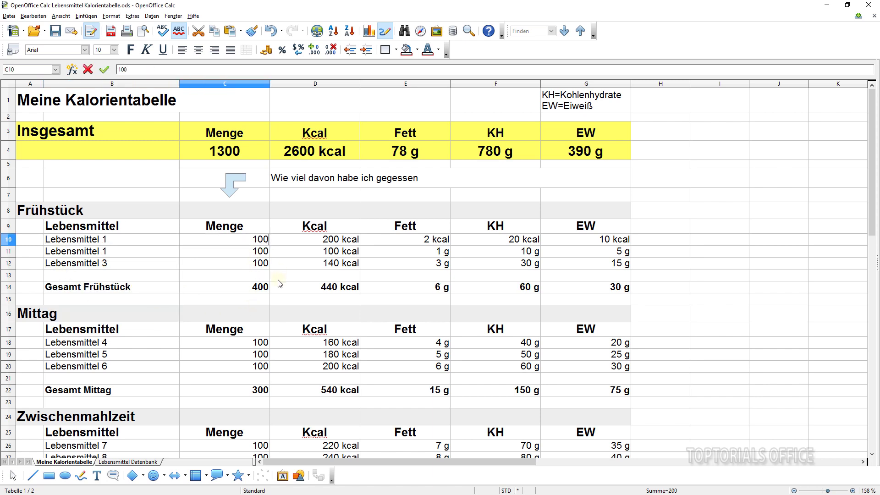
{"action": "key", "text": "Return"}
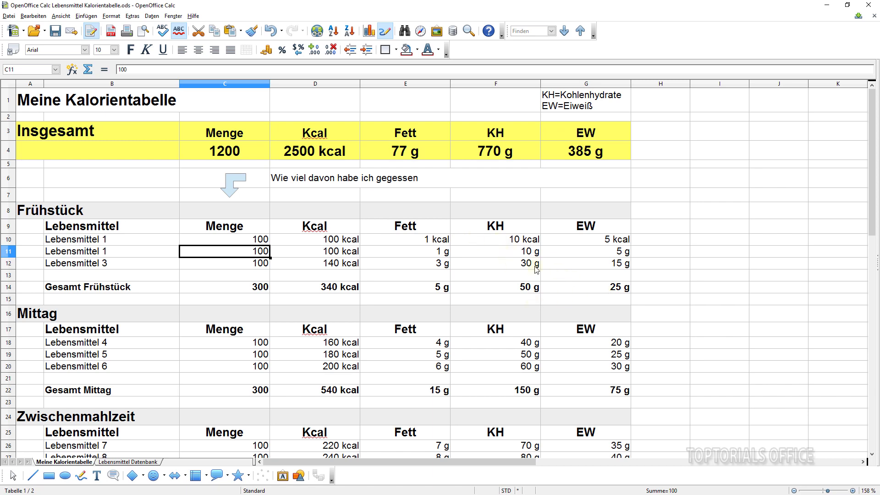
{"action": "left_click_drag", "start_coordinate": [423, 243], "coordinate": [589, 240]}
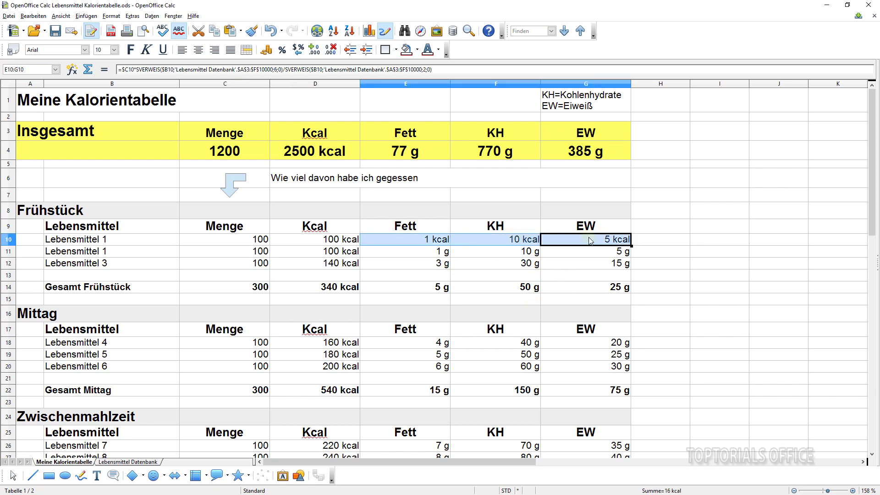
{"action": "right_click", "coordinate": [583, 243]}
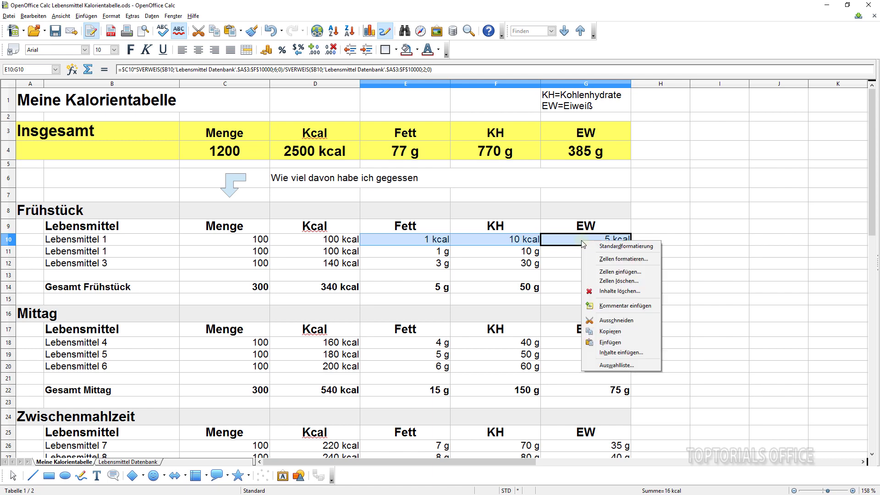
{"action": "left_click", "coordinate": [402, 86]}
Step: Apply the custom number format 0 "g" to the entire Fett, KH and EW columns E to G
{"action": "left_click", "coordinate": [402, 85]}
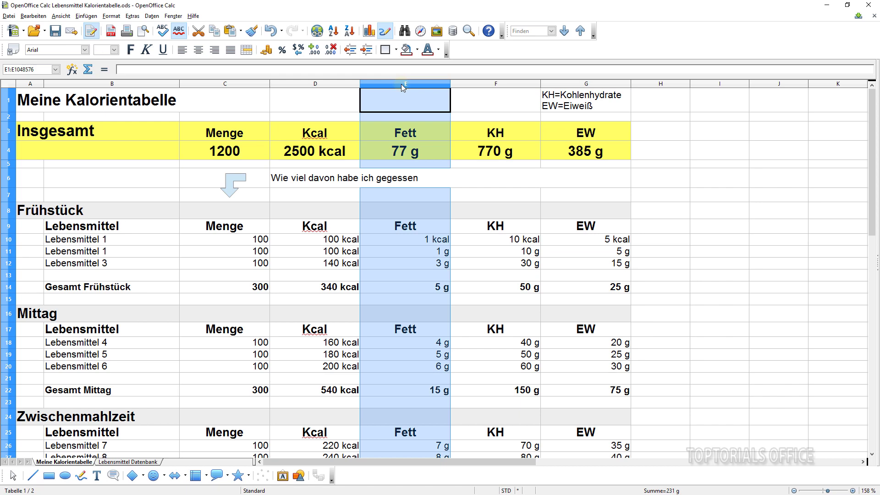
{"action": "left_click_drag", "start_coordinate": [402, 86], "coordinate": [569, 87]}
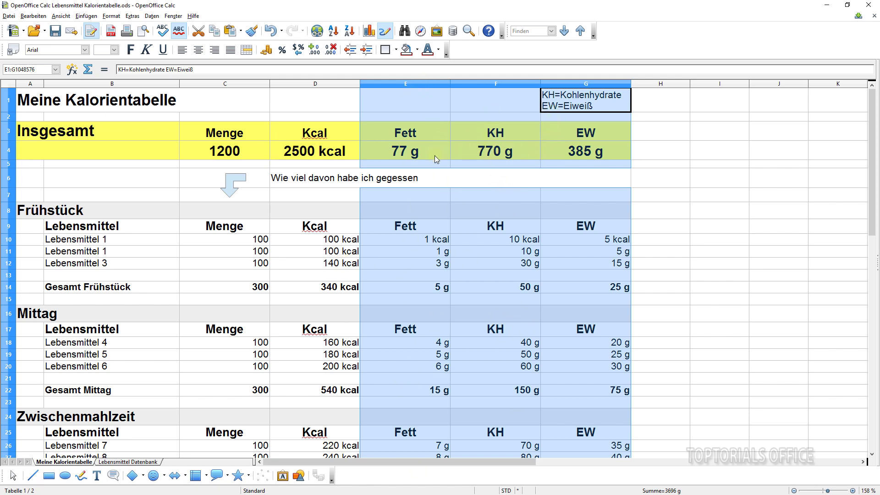
{"action": "right_click", "coordinate": [417, 86]}
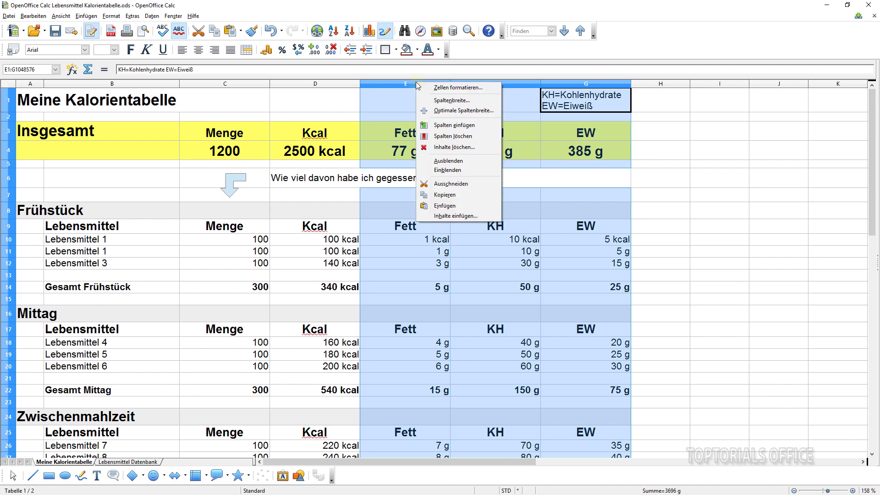
{"action": "left_click", "coordinate": [450, 87]}
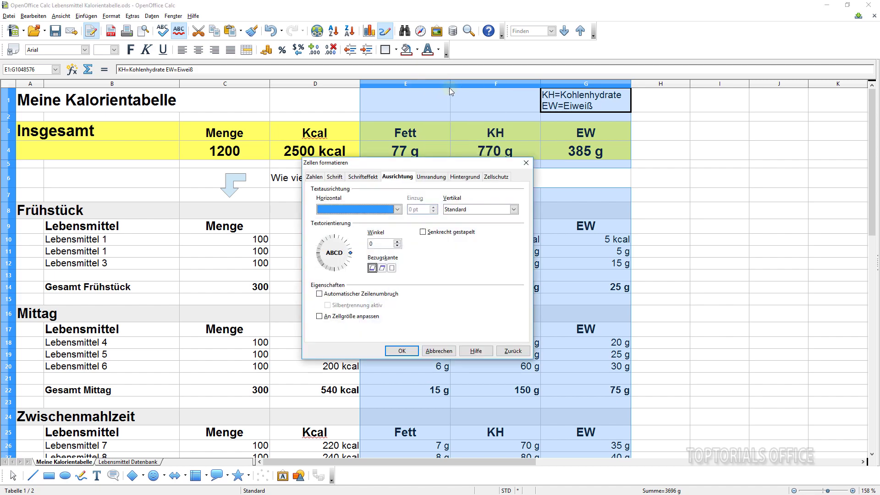
{"action": "left_click", "coordinate": [315, 181]}
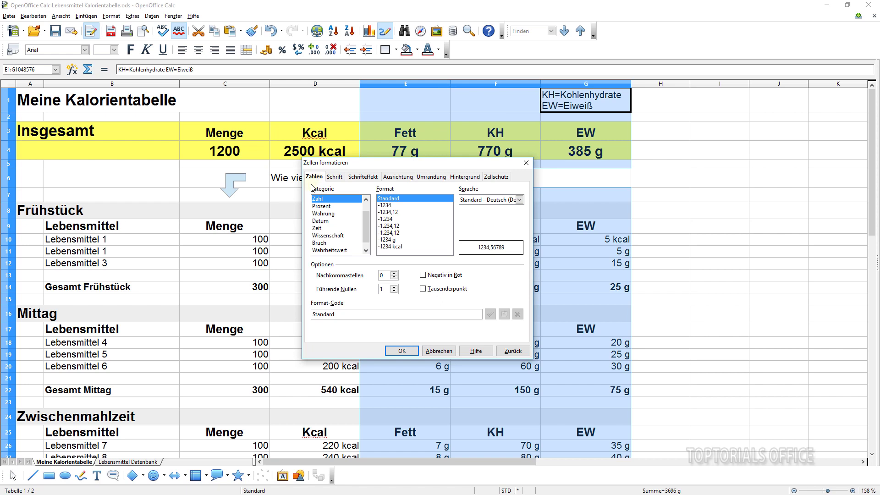
{"action": "double_click", "coordinate": [346, 315]}
{"action": "type", "text": "0"}
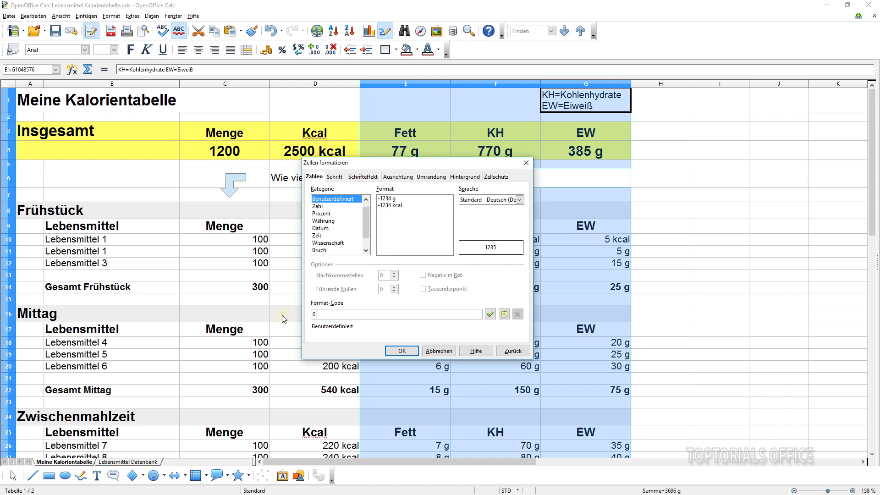
{"action": "type", "text": " \"g\""}
{"action": "left_click", "coordinate": [395, 353]}
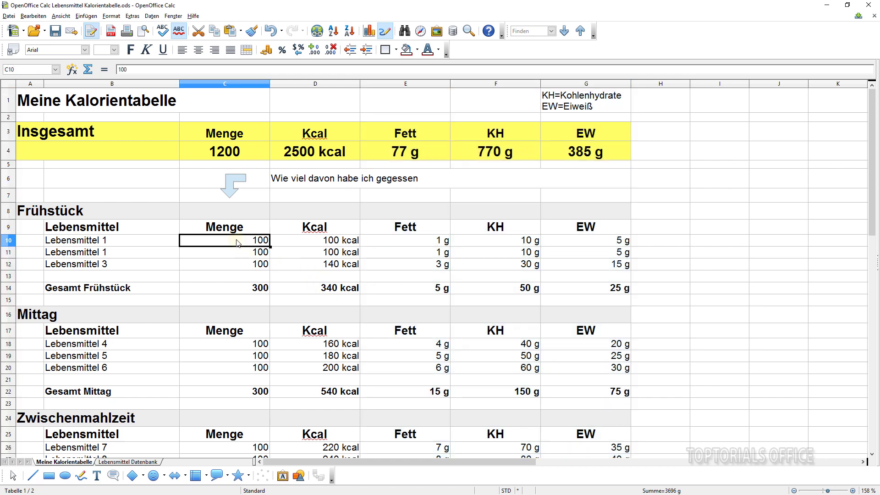
Step: Fill the =SUMME(D10:D13) formula from D14 across to G14 in the Gesamt Frühstück row and check the copied ranges
{"action": "left_click", "coordinate": [236, 241]}
{"action": "left_click", "coordinate": [302, 244]}
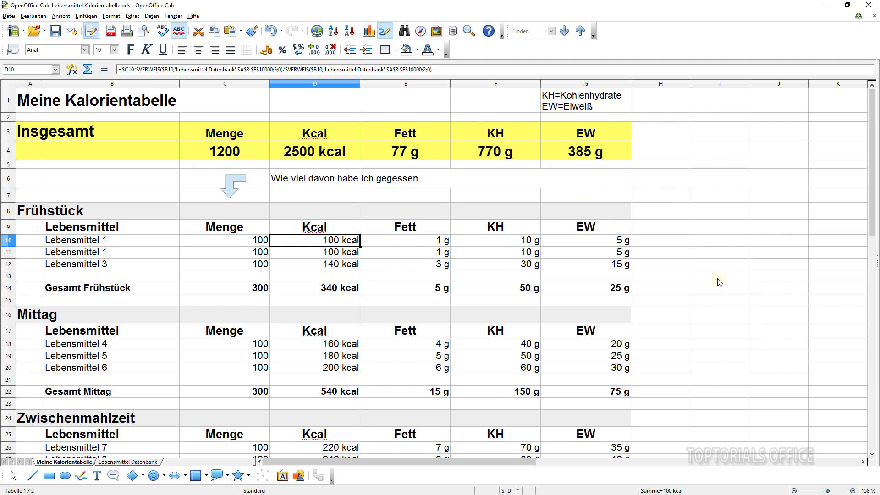
{"action": "left_click", "coordinate": [326, 292]}
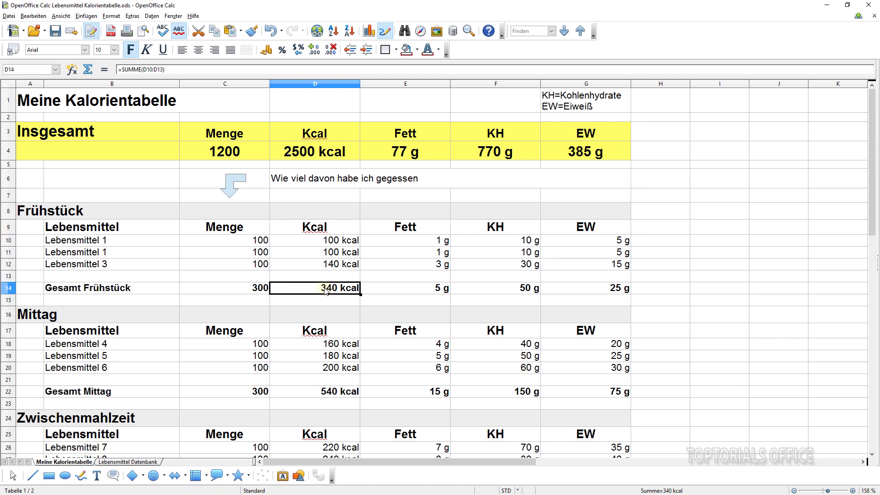
{"action": "double_click", "coordinate": [326, 291]}
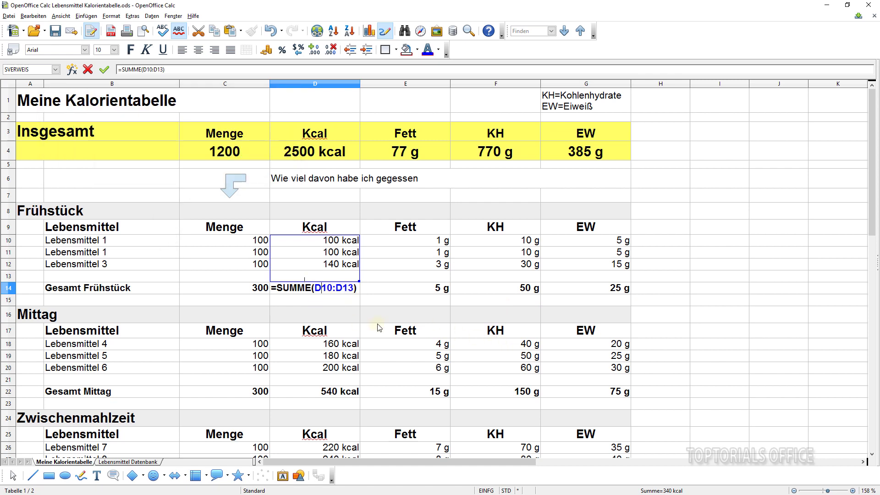
{"action": "key", "text": "Return"}
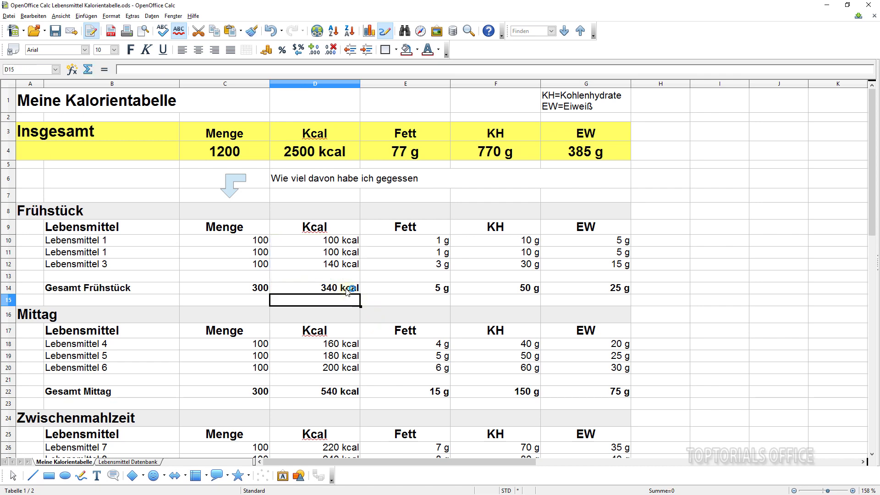
{"action": "left_click", "coordinate": [347, 290]}
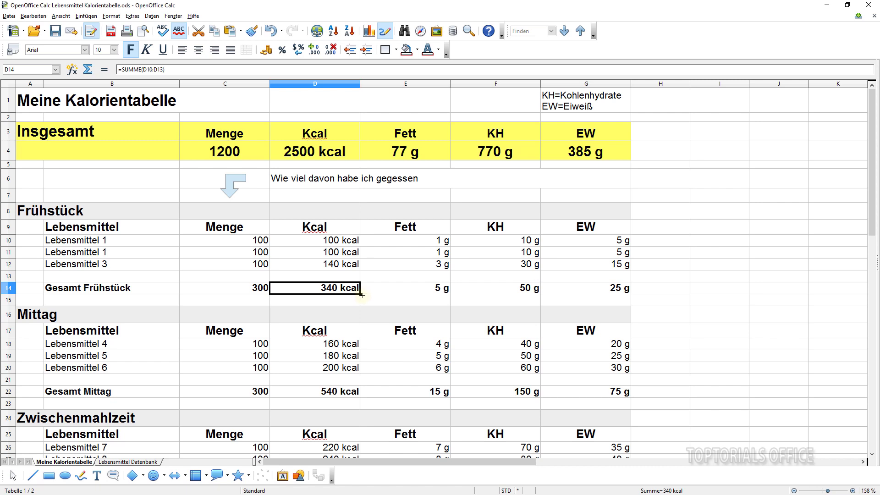
{"action": "left_click_drag", "start_coordinate": [363, 295], "coordinate": [618, 289]}
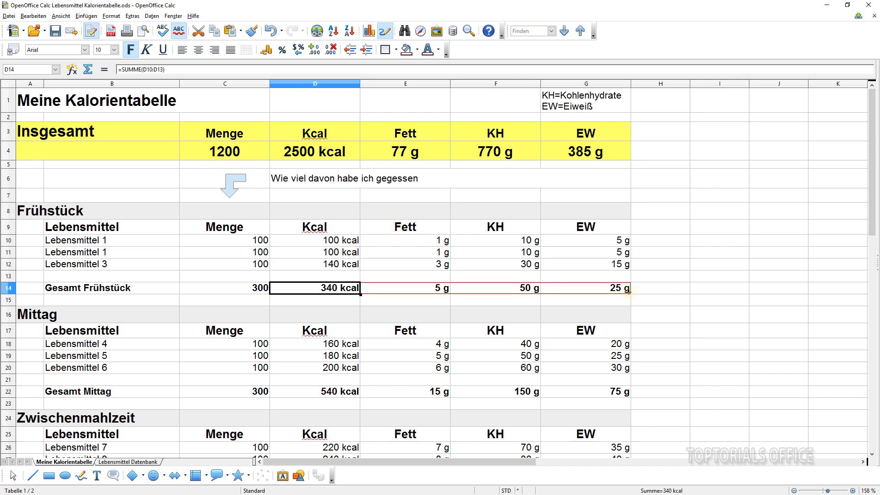
{"action": "left_click_drag", "start_coordinate": [629, 290], "coordinate": [629, 289]}
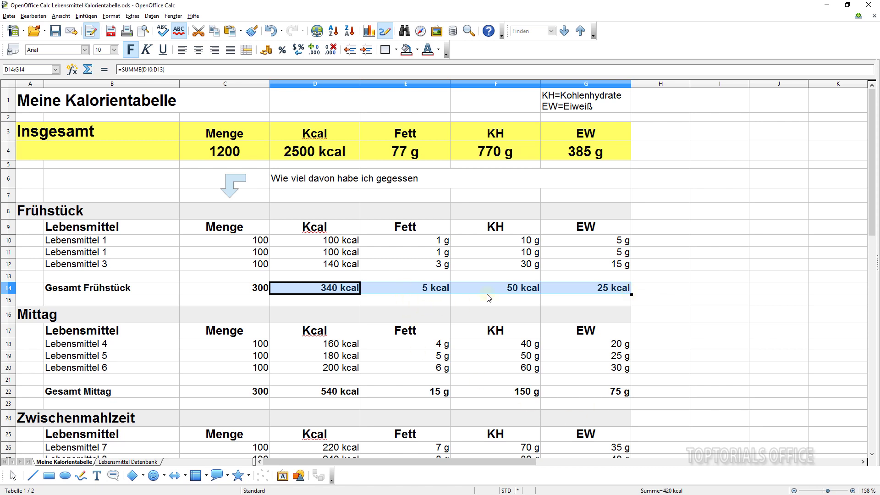
{"action": "double_click", "coordinate": [426, 289]}
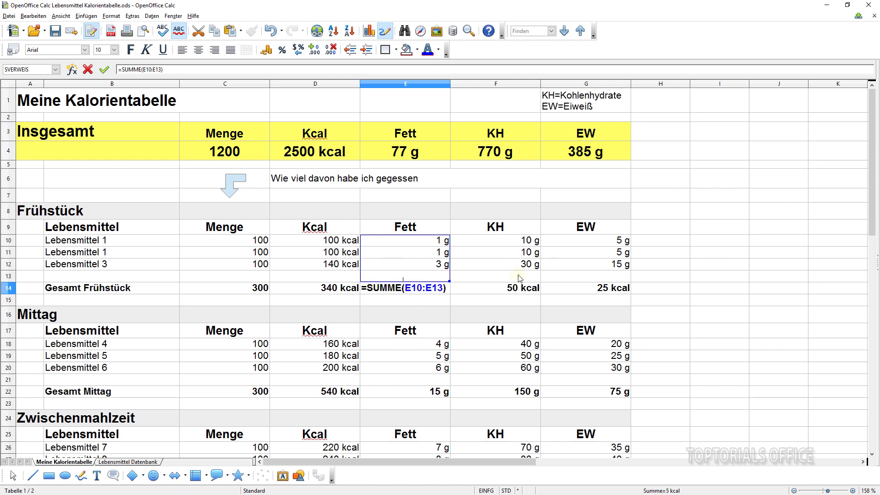
{"action": "double_click", "coordinate": [513, 289]}
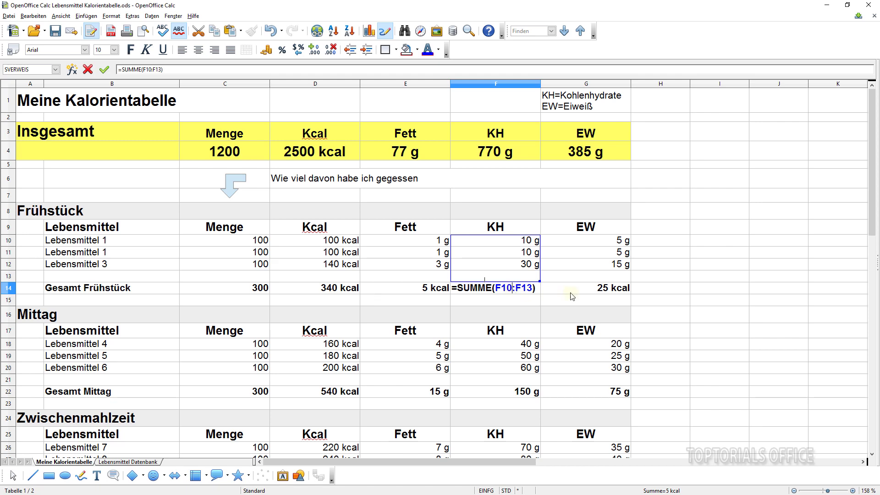
{"action": "double_click", "coordinate": [592, 288]}
{"action": "key", "text": "Escape"}
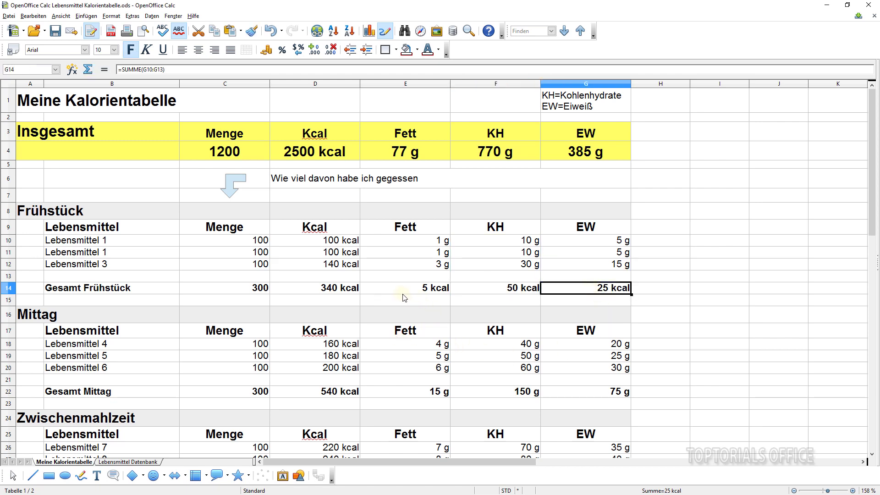
Step: Apply the custom number format 0 "g" to the Gesamt Frühstück cells E14 to G14
{"action": "left_click_drag", "start_coordinate": [390, 288], "coordinate": [574, 289]}
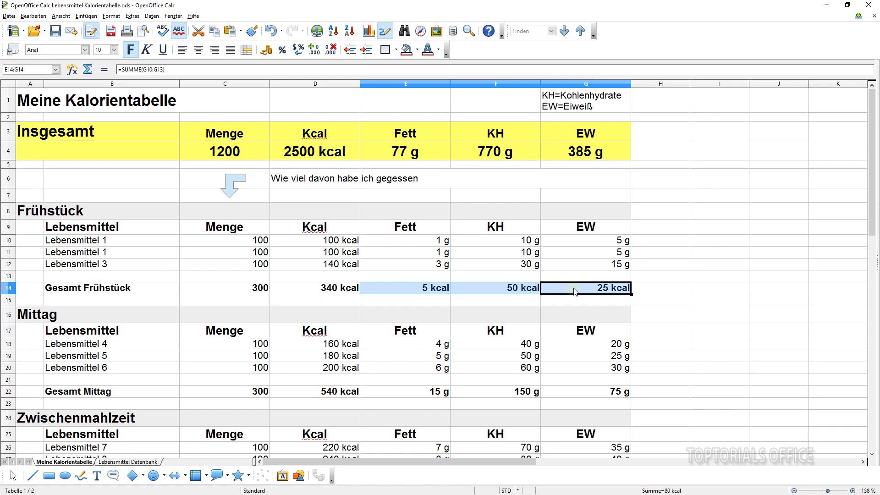
{"action": "right_click", "coordinate": [574, 292]}
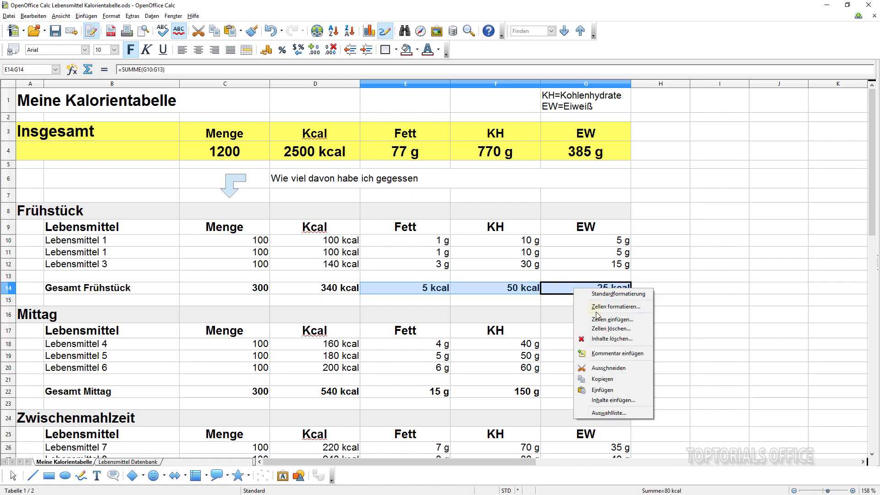
{"action": "left_click", "coordinate": [610, 306]}
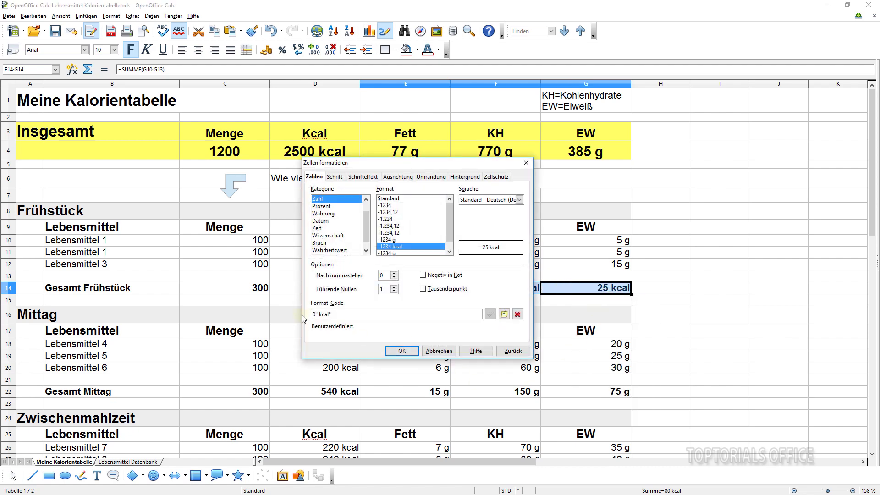
{"action": "left_click_drag", "start_coordinate": [331, 314], "coordinate": [283, 322]}
{"action": "type", "text": "0 <"}
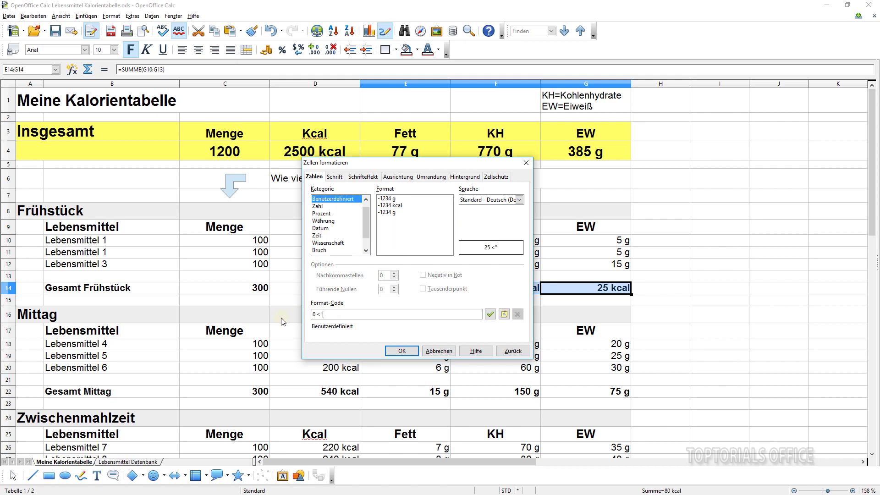
{"action": "key", "text": "BackSpace"}
{"action": "key", "text": "BackSpace"}
{"action": "type", "text": "\"g\""}
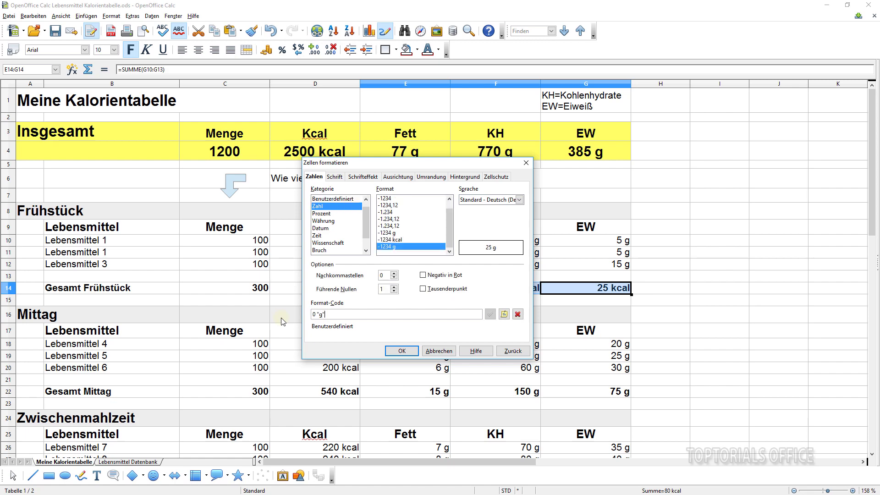
{"action": "key", "text": "Return"}
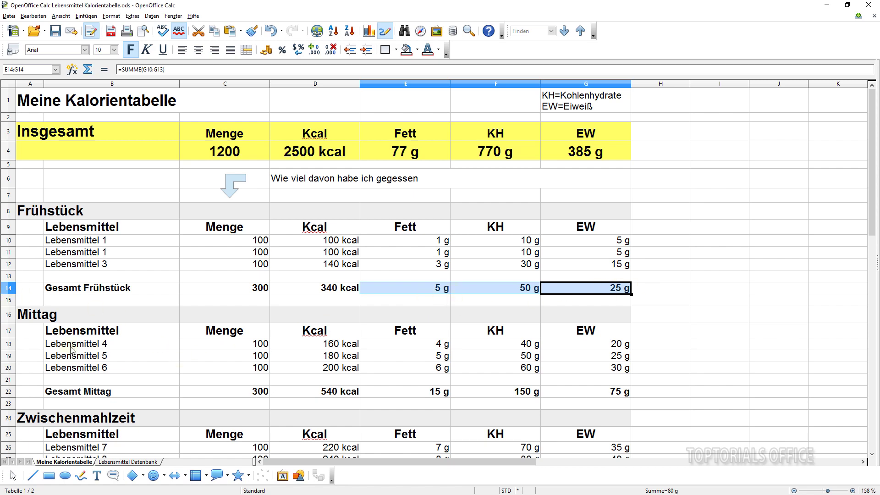
{"action": "scroll", "coordinate": [71, 349], "scroll_direction": "down", "scroll_amount": 2}
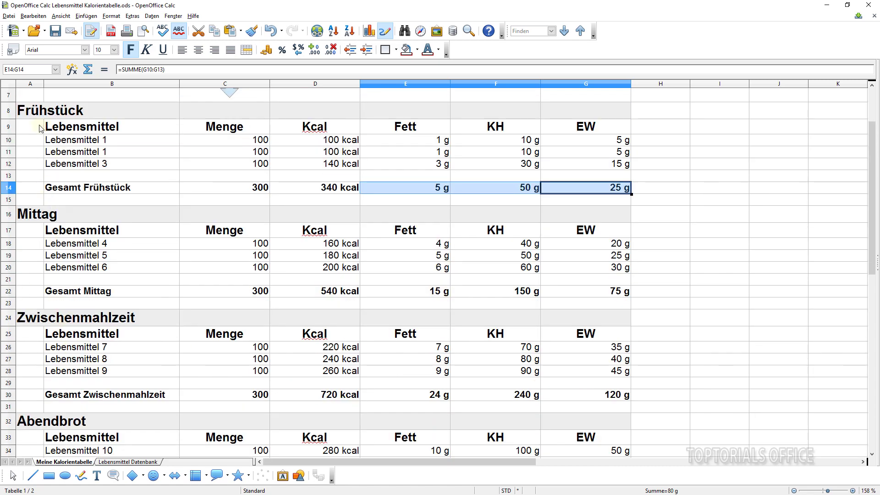
{"action": "left_click_drag", "start_coordinate": [28, 213], "coordinate": [613, 296]}
{"action": "left_click", "coordinate": [39, 114]}
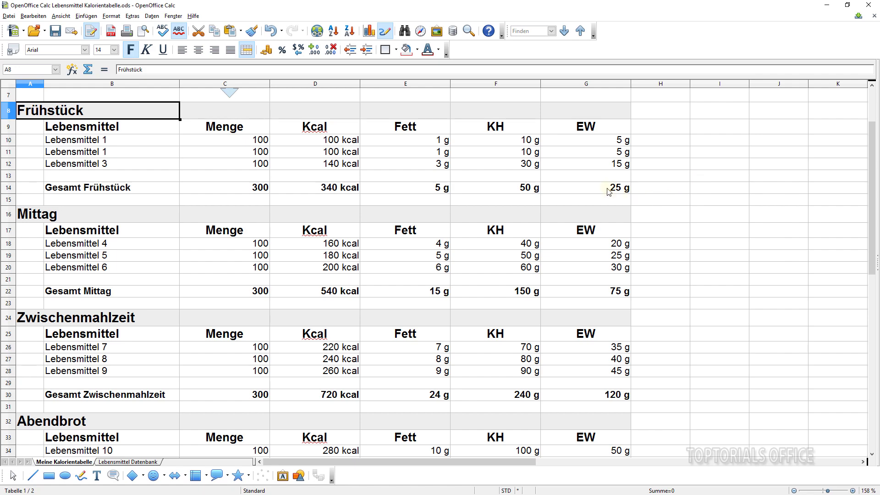
{"action": "scroll", "coordinate": [165, 356], "scroll_direction": "down", "scroll_amount": 3}
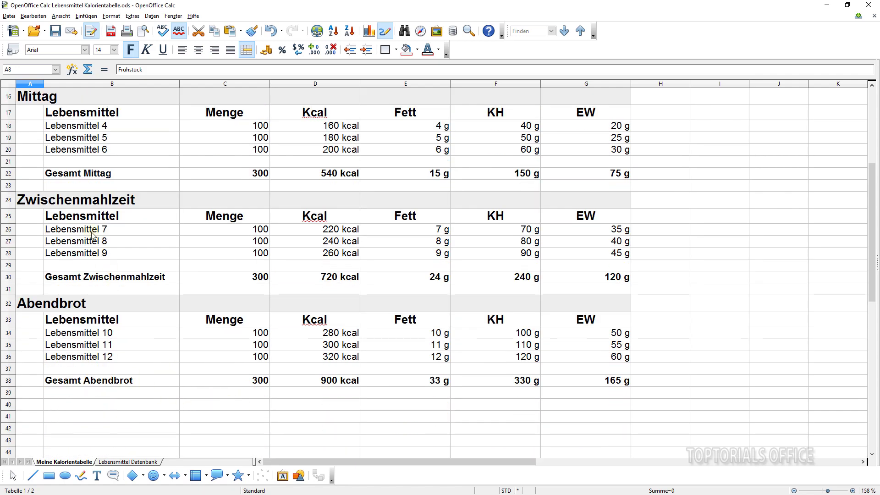
{"action": "scroll", "coordinate": [354, 381], "scroll_direction": "up", "scroll_amount": 5}
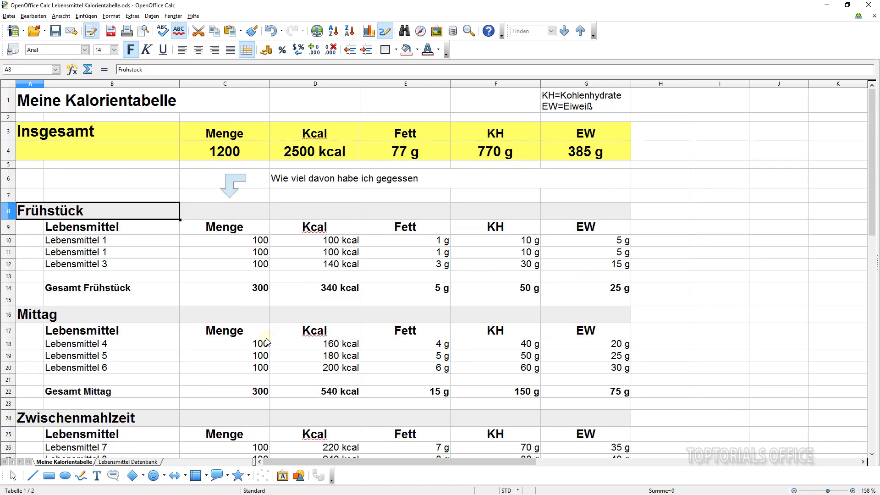
Step: Enter the formula =C14+C22+C30+C38 in C4 to add up the Menge totals of all four meals
{"action": "left_click", "coordinate": [225, 153]}
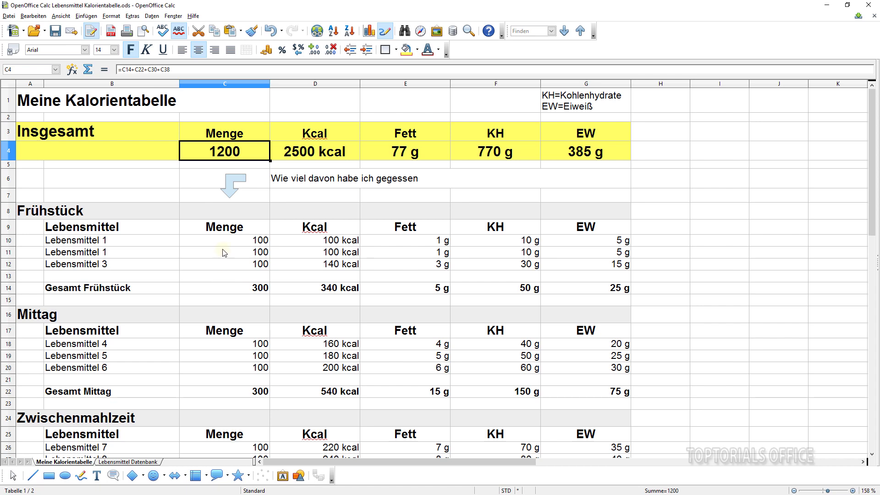
{"action": "type", "text": "="}
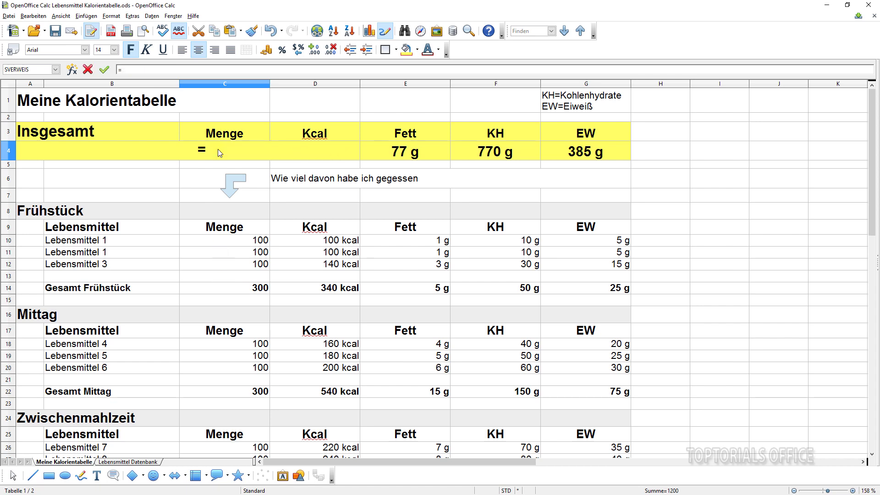
{"action": "left_click", "coordinate": [242, 290]}
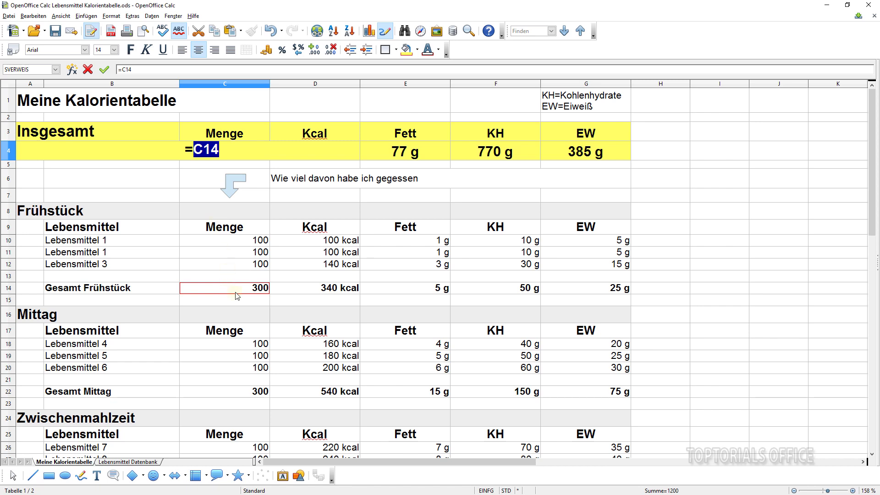
{"action": "type", "text": "+"}
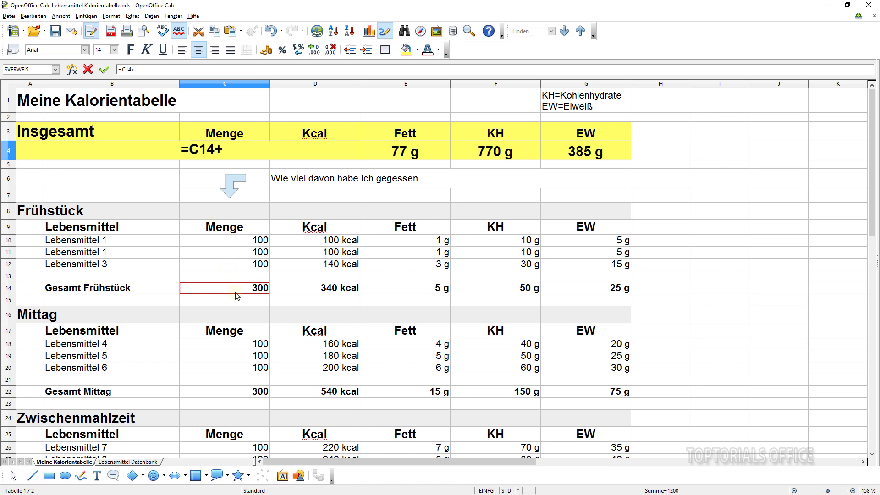
{"action": "left_click", "coordinate": [239, 395]}
{"action": "type", "text": "+"}
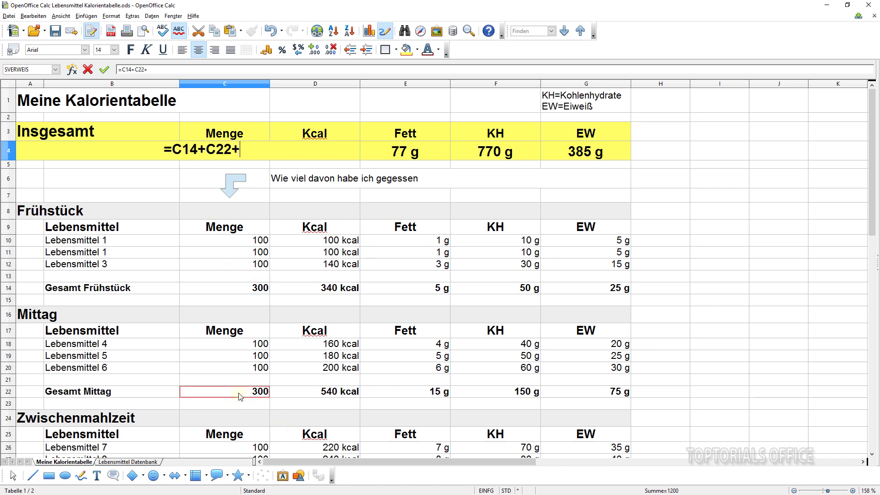
{"action": "scroll", "coordinate": [239, 397], "scroll_direction": "down", "scroll_amount": 3}
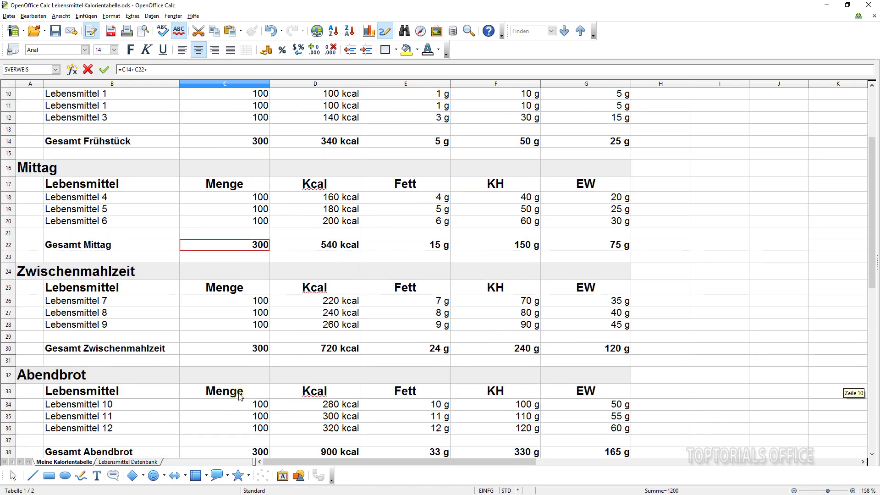
{"action": "left_click", "coordinate": [234, 351]}
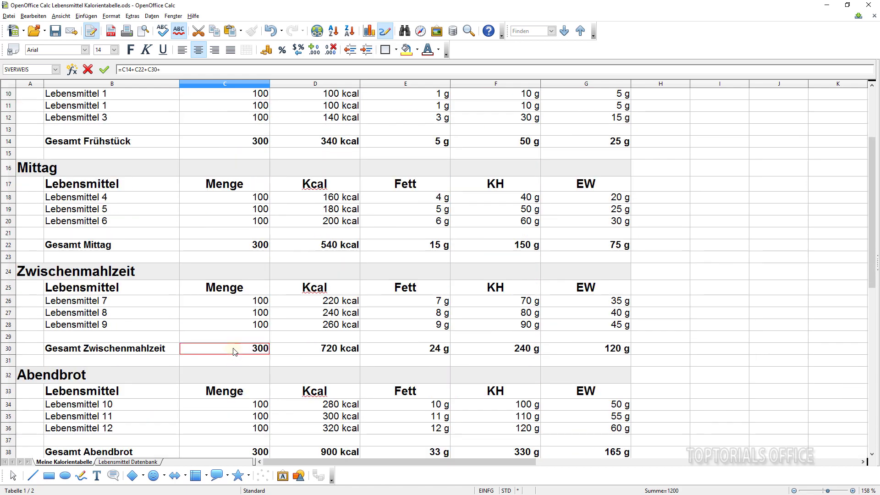
{"action": "type", "text": "+"}
{"action": "scroll", "coordinate": [234, 352], "scroll_direction": "down", "scroll_amount": 2}
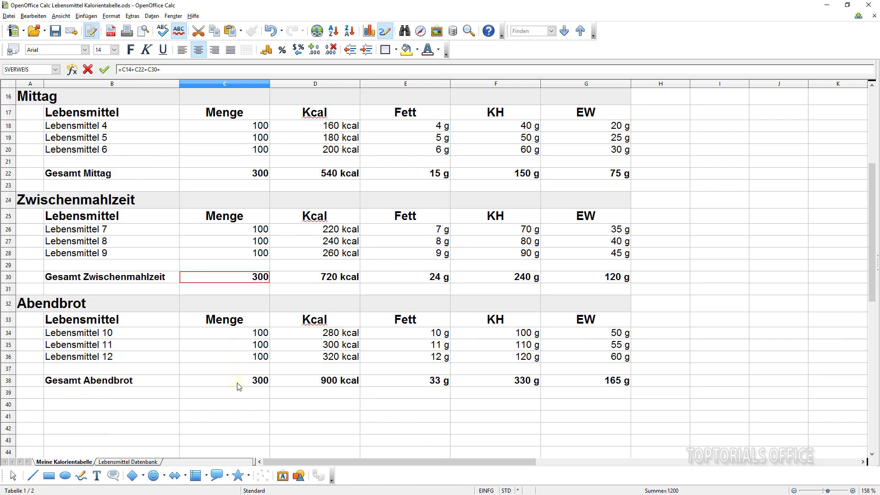
{"action": "left_click", "coordinate": [239, 381]}
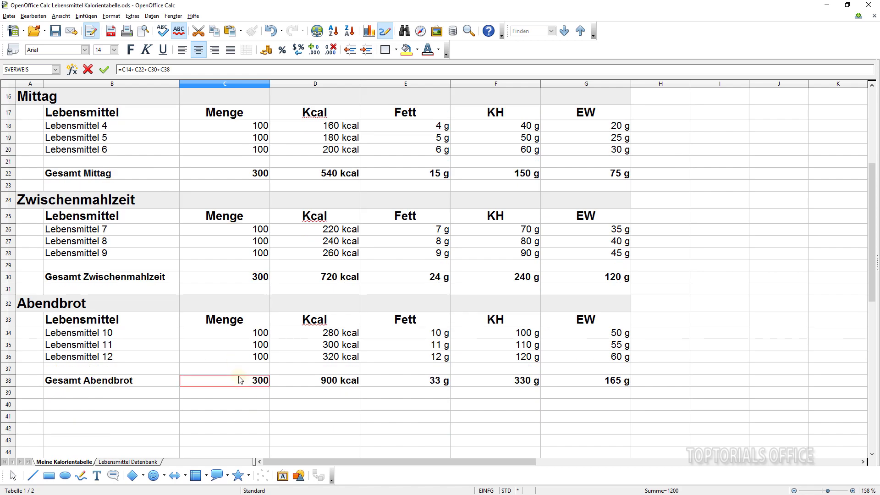
{"action": "key", "text": "Return"}
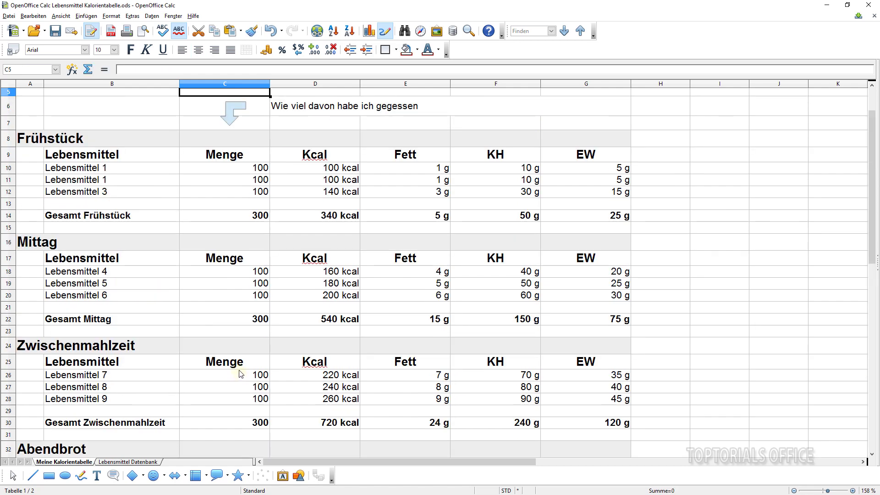
Step: Try filling the Insgesamt formula from C4 across to G4, and undo the fill
{"action": "scroll", "coordinate": [240, 374], "scroll_direction": "up", "scroll_amount": 1}
{"action": "scroll", "coordinate": [285, 392], "scroll_direction": "down", "scroll_amount": 5}
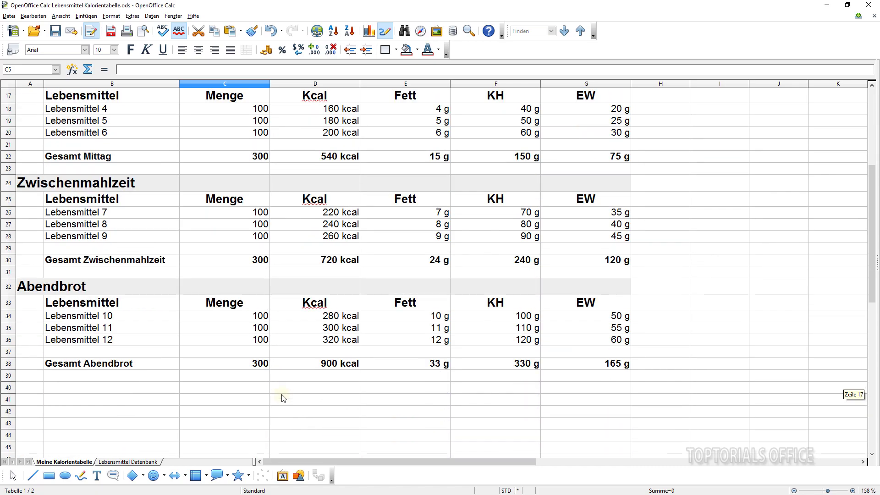
{"action": "scroll", "coordinate": [281, 394], "scroll_direction": "up", "scroll_amount": 6}
{"action": "left_click", "coordinate": [231, 154]}
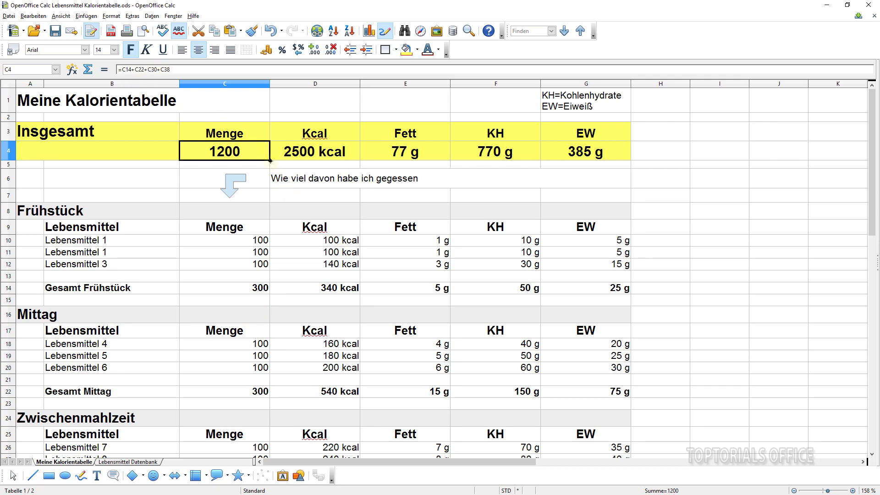
{"action": "left_click_drag", "start_coordinate": [271, 161], "coordinate": [608, 156]}
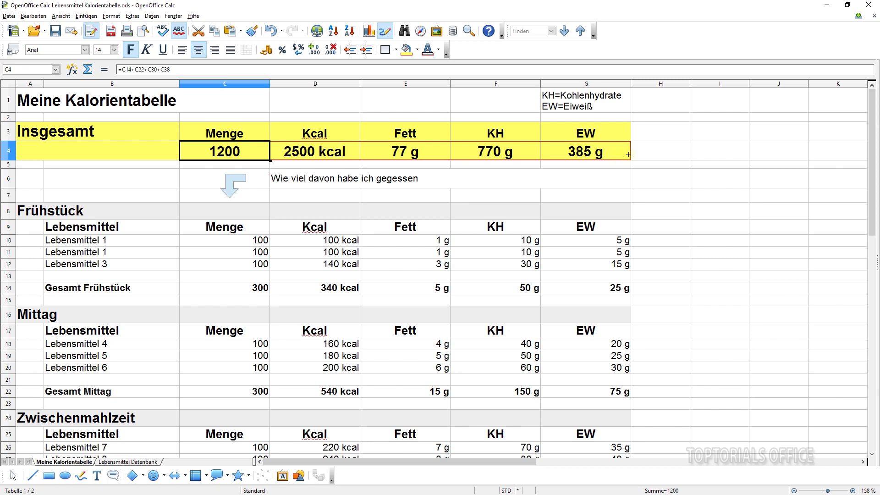
{"action": "left_click_drag", "start_coordinate": [628, 154], "coordinate": [628, 154]}
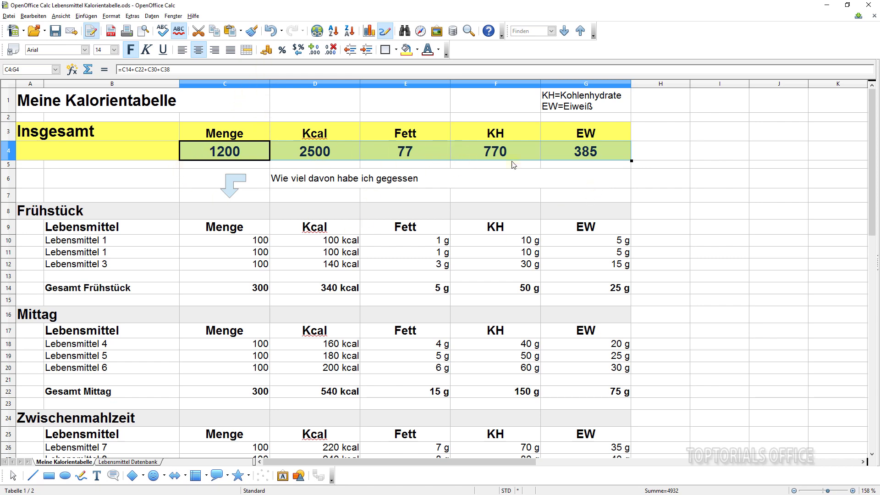
{"action": "left_click", "coordinate": [268, 33]}
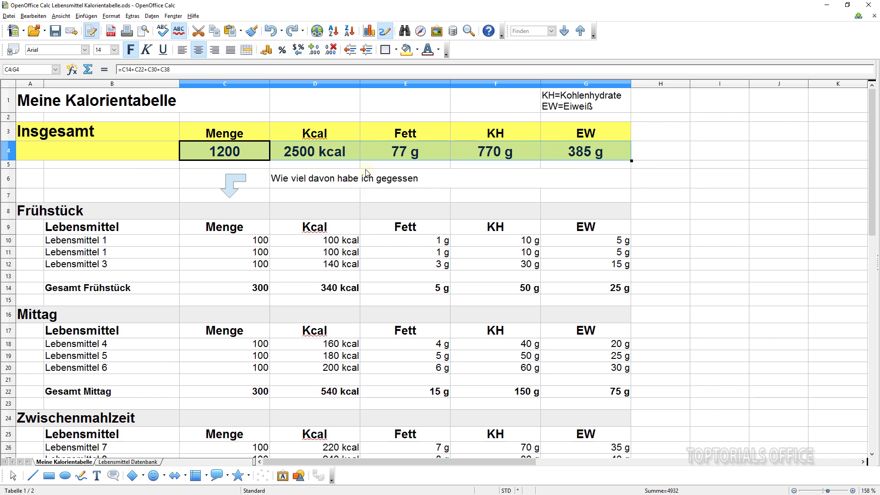
Step: Check the overall Kcal formula in D4 against the Gesamt rows of the four meals
{"action": "left_click", "coordinate": [349, 152]}
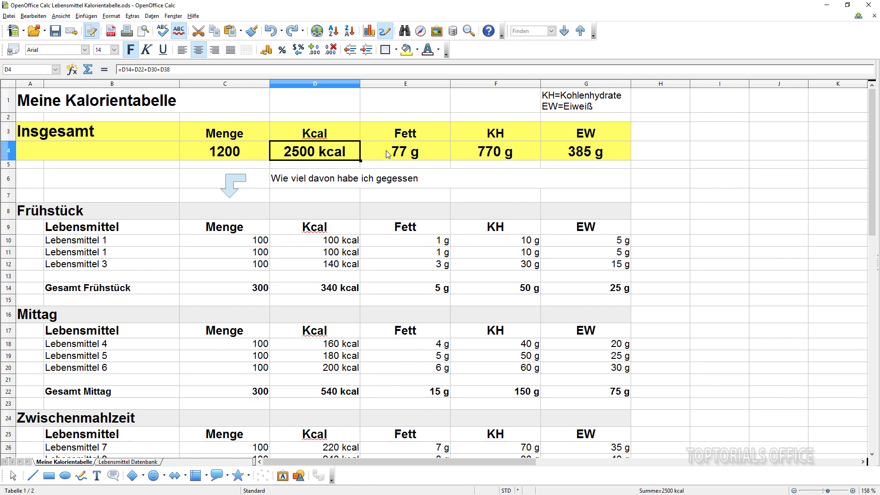
{"action": "scroll", "coordinate": [81, 300], "scroll_direction": "down", "scroll_amount": 3}
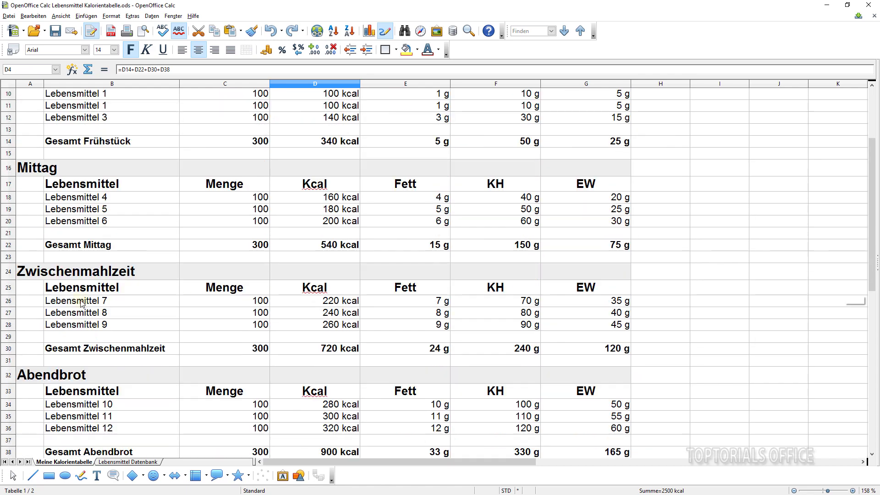
{"action": "scroll", "coordinate": [81, 303], "scroll_direction": "down", "scroll_amount": 1}
{"action": "scroll", "coordinate": [82, 304], "scroll_direction": "up", "scroll_amount": 5}
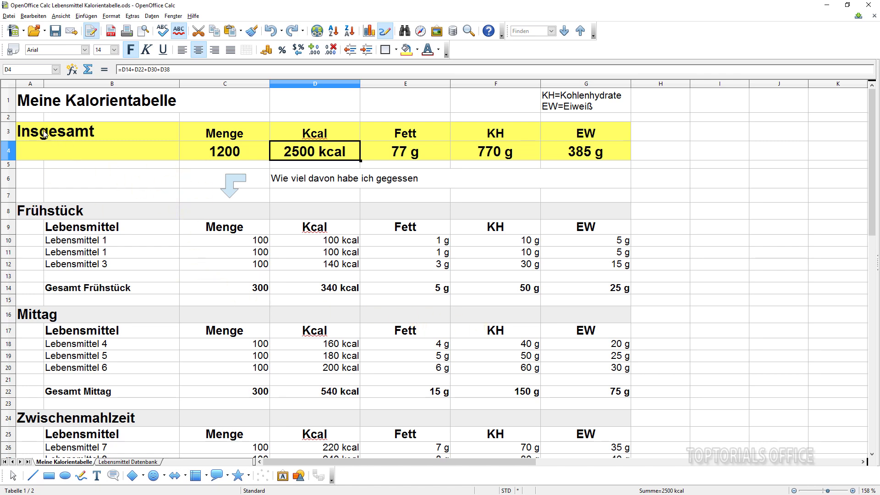
Step: Give the Insgesamt block A3:G4 a bright yellow cell background
{"action": "left_click_drag", "start_coordinate": [38, 132], "coordinate": [628, 159]}
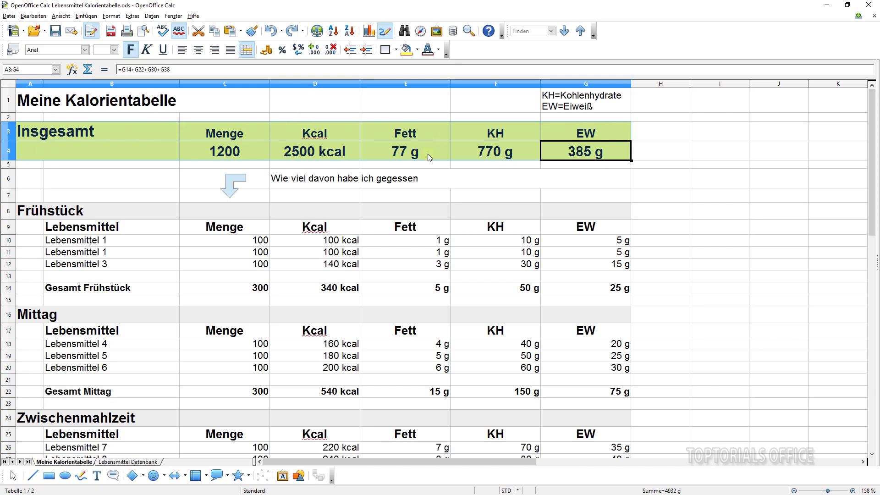
{"action": "left_click", "coordinate": [418, 51]}
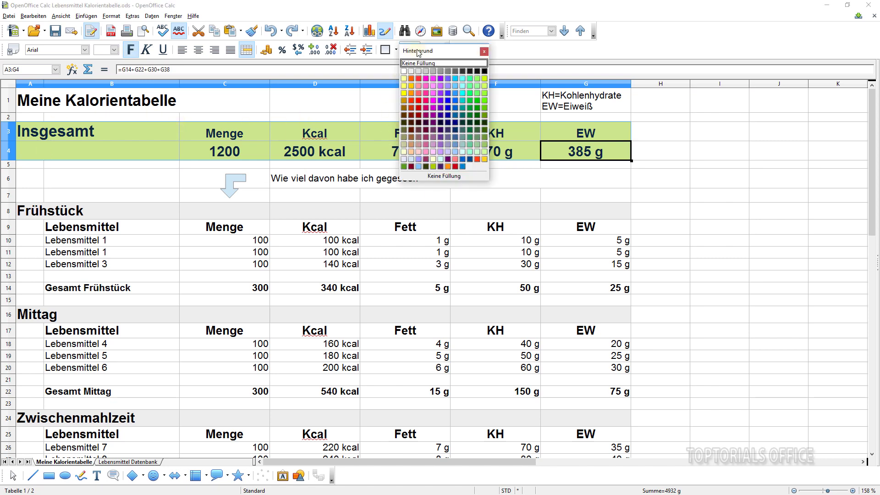
{"action": "left_click", "coordinate": [404, 94]}
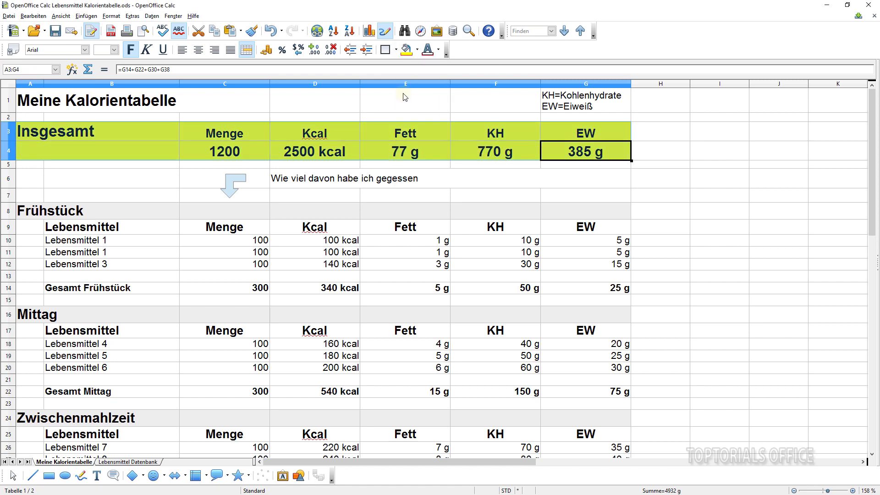
{"action": "left_click", "coordinate": [372, 111]}
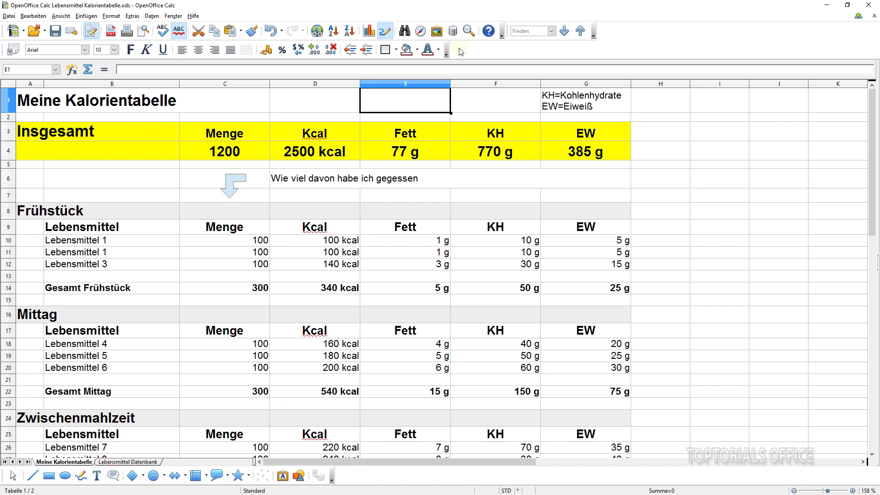
Step: Hide and show the drawing functions again, and look over the available block arrow shapes
{"action": "left_click", "coordinate": [386, 33]}
{"action": "left_click", "coordinate": [386, 33]}
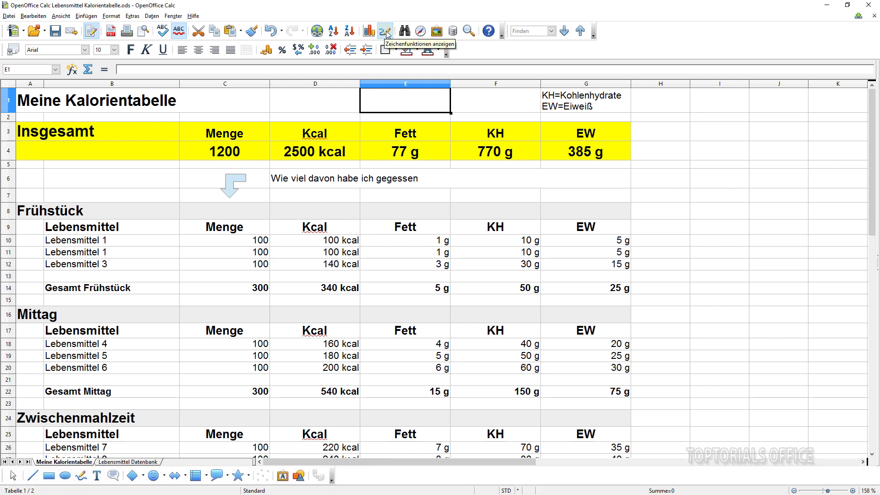
{"action": "left_click", "coordinate": [186, 477]}
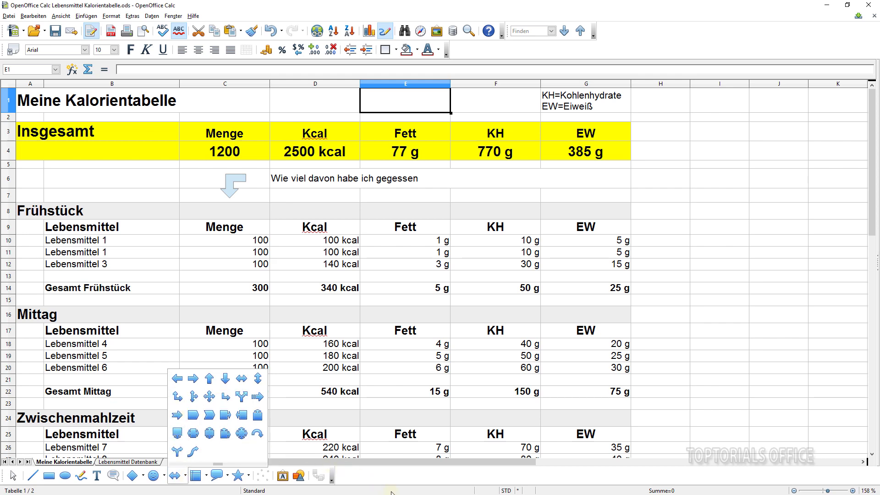
{"action": "left_click", "coordinate": [230, 184]}
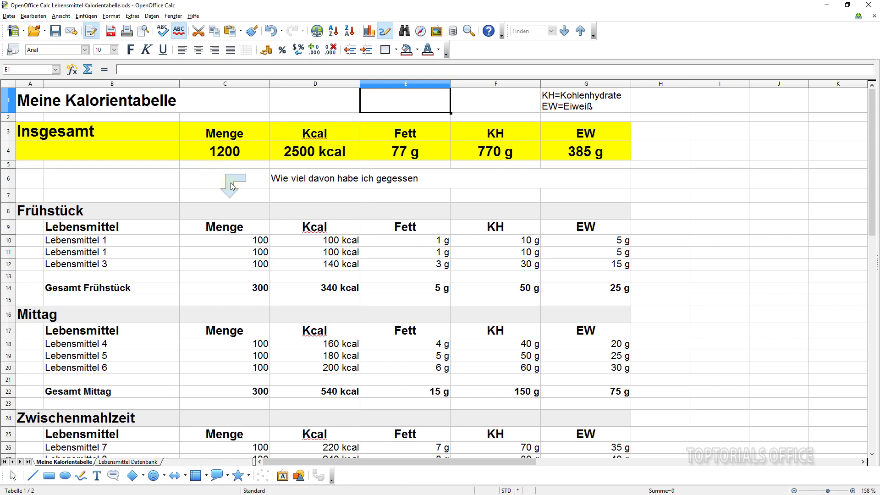
Step: Remove the position protection from the bent arrow shape above the Frühstück section, reviewing its rotation settings as well
{"action": "left_click", "coordinate": [231, 183]}
{"action": "right_click", "coordinate": [232, 185]}
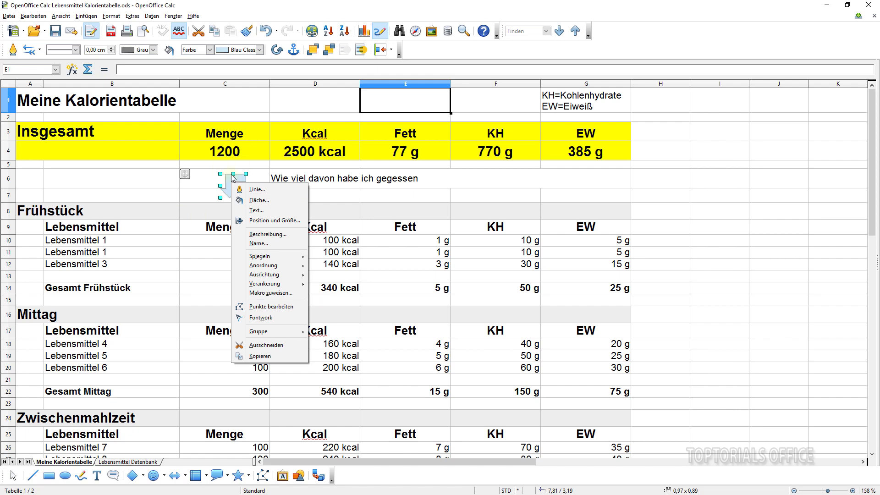
{"action": "left_click", "coordinate": [271, 222]}
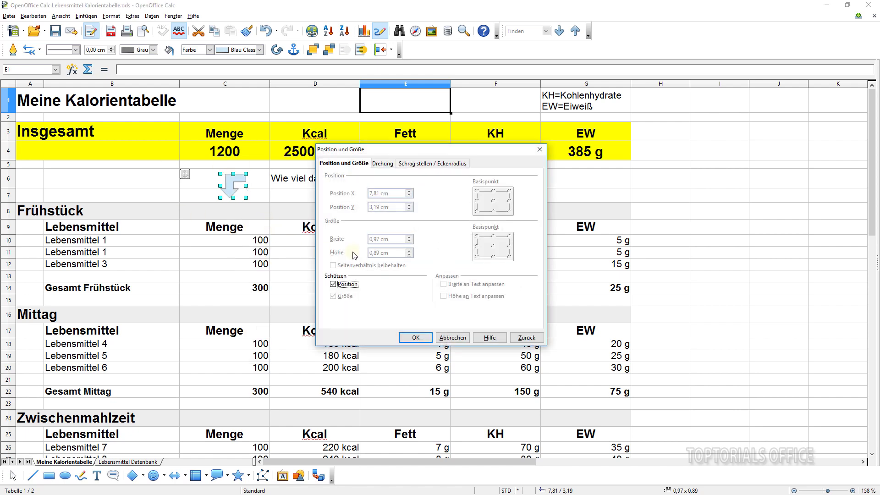
{"action": "left_click", "coordinate": [333, 284]}
{"action": "left_click", "coordinate": [333, 284]}
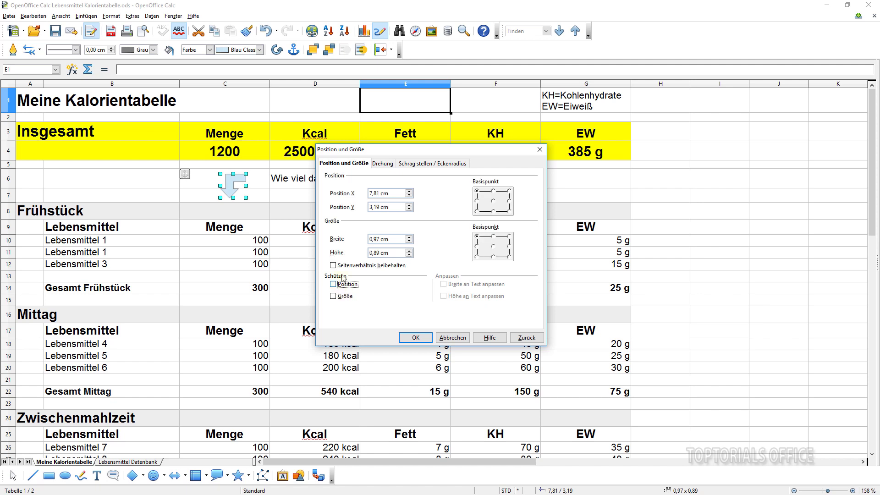
{"action": "left_click", "coordinate": [383, 164]}
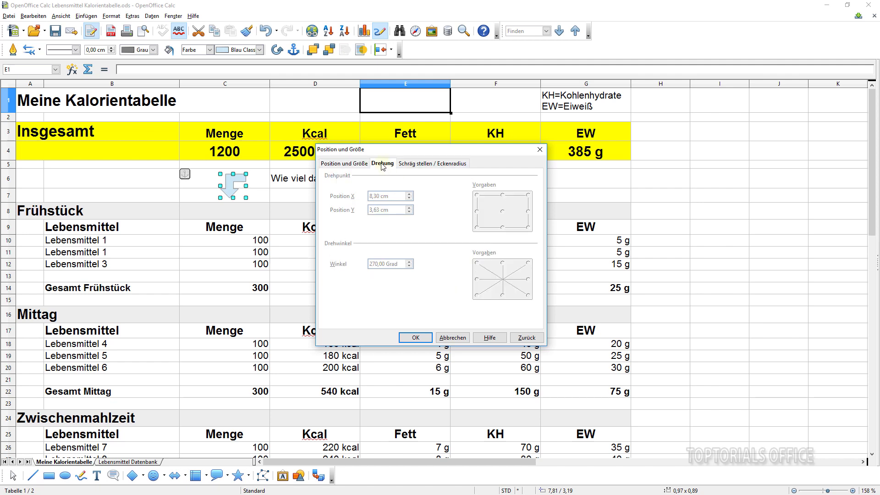
{"action": "left_click_drag", "start_coordinate": [398, 150], "coordinate": [487, 111]}
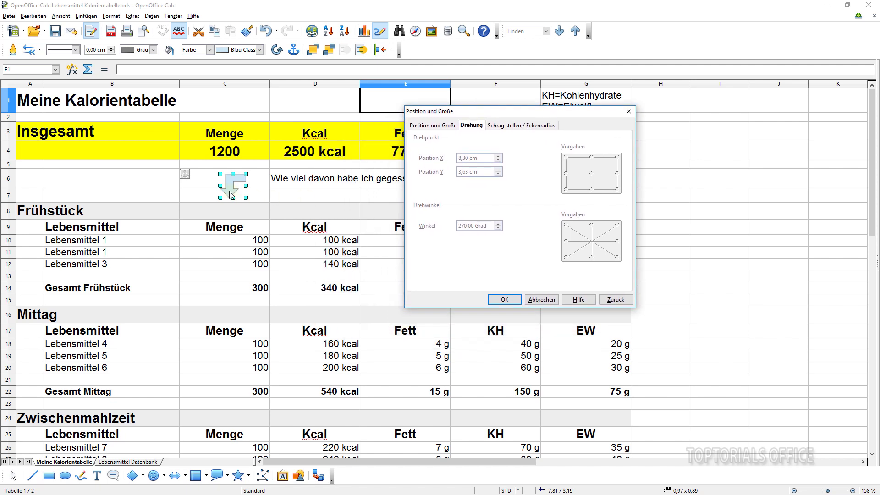
{"action": "left_click", "coordinate": [426, 127]}
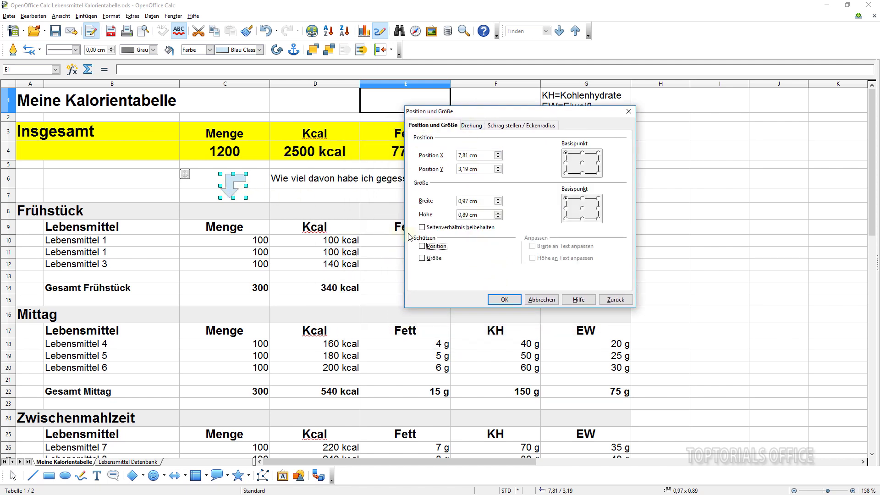
{"action": "left_click", "coordinate": [504, 300]}
Step: Protect the position of the bent arrow shape above the Frühstück section, checking its rotation settings as well
{"action": "right_click", "coordinate": [238, 188]}
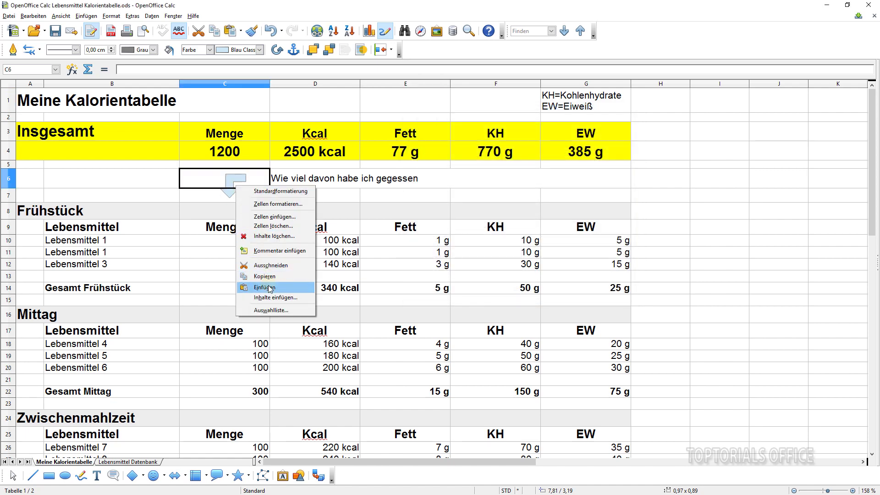
{"action": "left_click", "coordinate": [231, 193]}
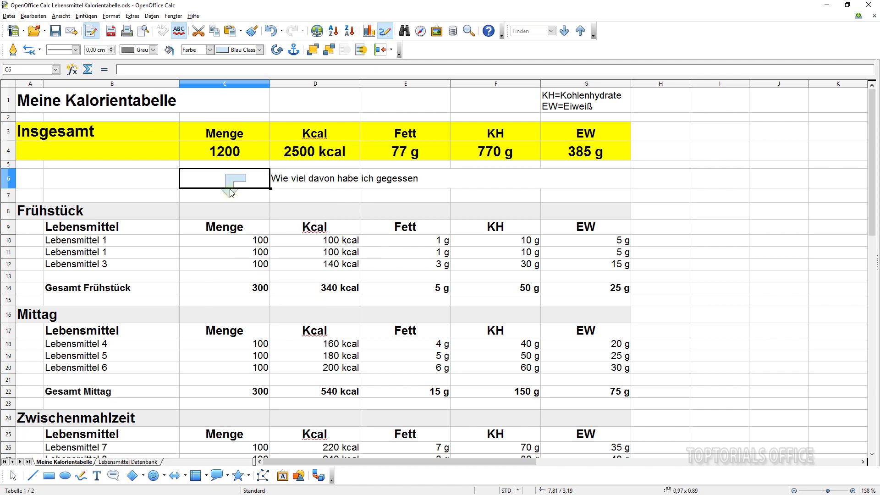
{"action": "left_click", "coordinate": [231, 184]}
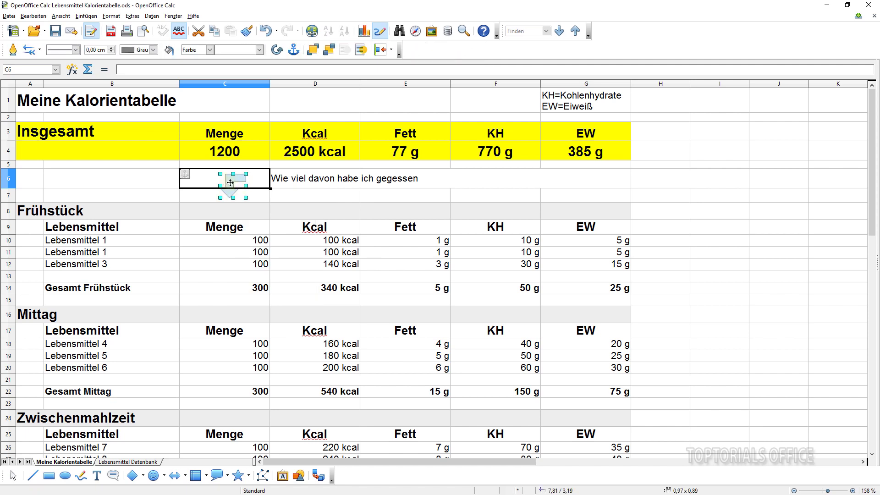
{"action": "right_click", "coordinate": [230, 182]}
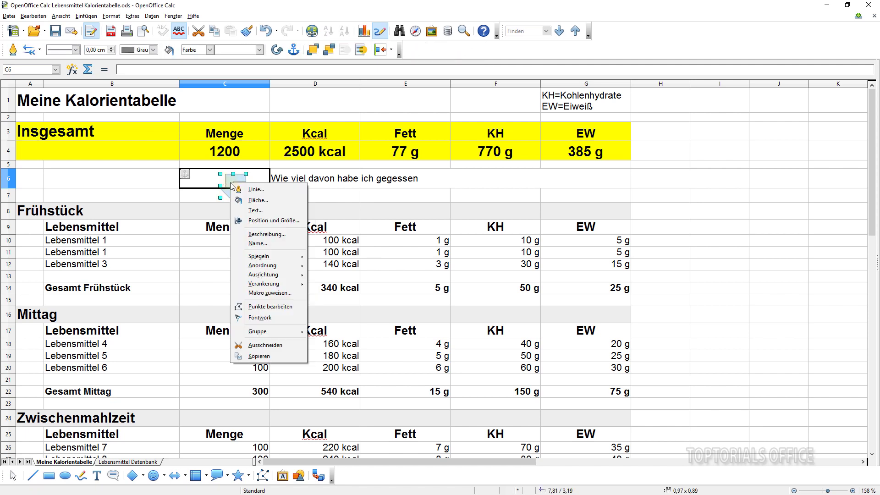
{"action": "left_click", "coordinate": [264, 221]}
{"action": "left_click", "coordinate": [471, 126]}
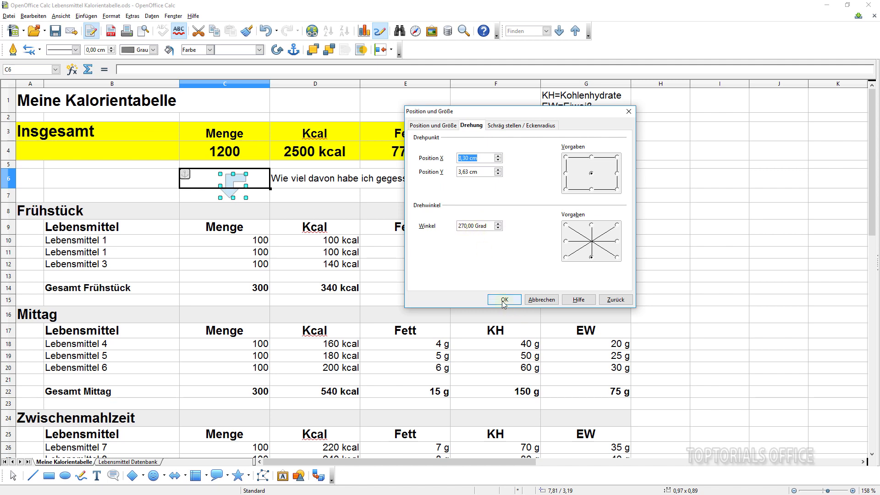
{"action": "left_click", "coordinate": [432, 125]}
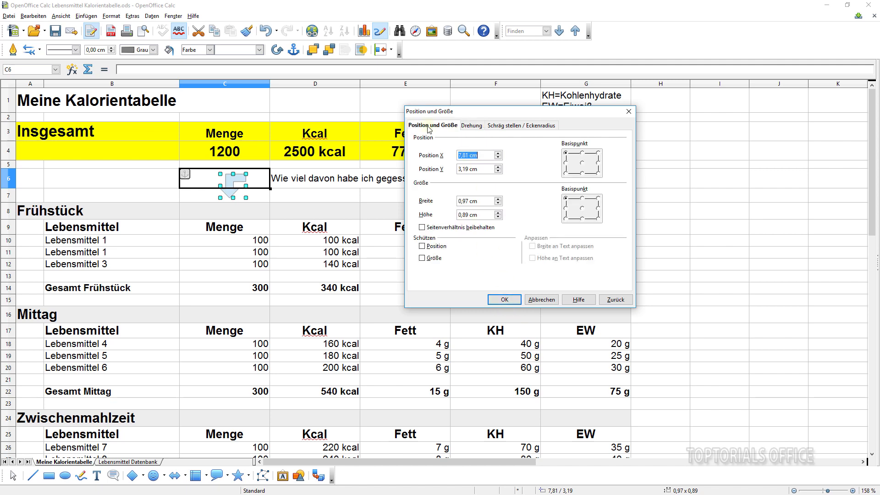
{"action": "left_click", "coordinate": [422, 247]}
{"action": "left_click", "coordinate": [505, 298]}
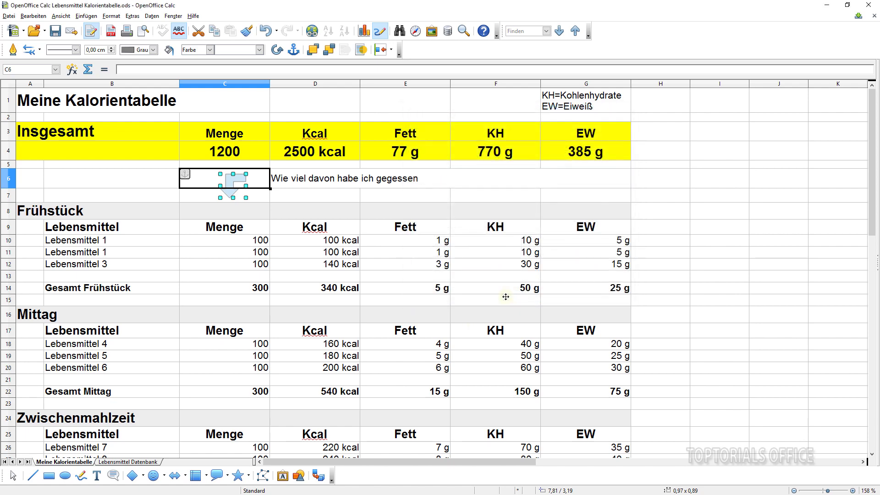
{"action": "left_click", "coordinate": [359, 181]}
{"action": "scroll", "coordinate": [321, 238], "scroll_direction": "down", "scroll_amount": 7}
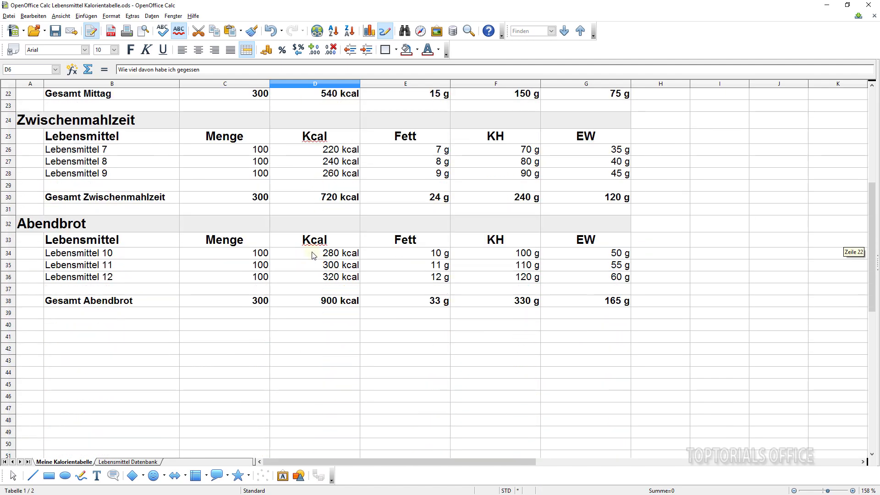
{"action": "scroll", "coordinate": [313, 255], "scroll_direction": "up", "scroll_amount": 7}
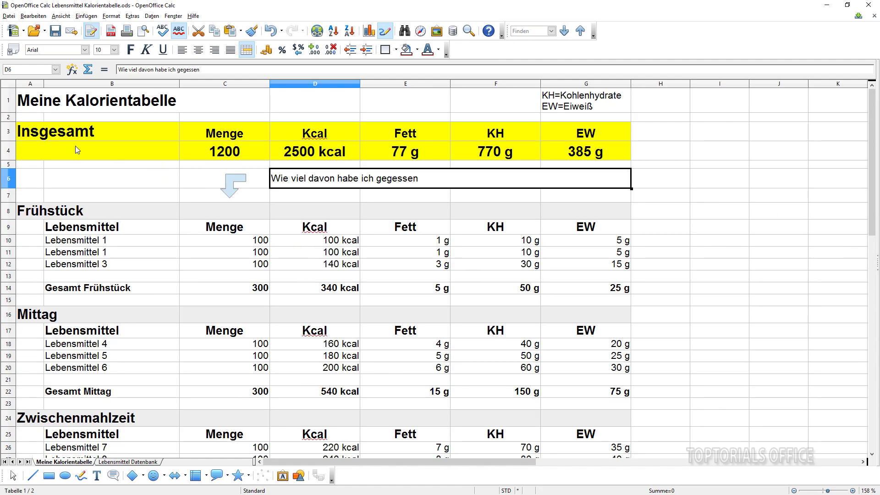
{"action": "left_click", "coordinate": [48, 103]}
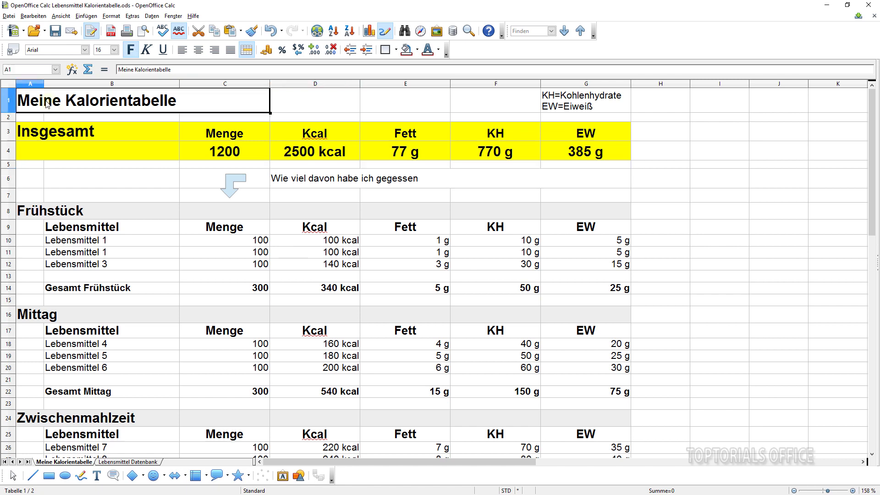